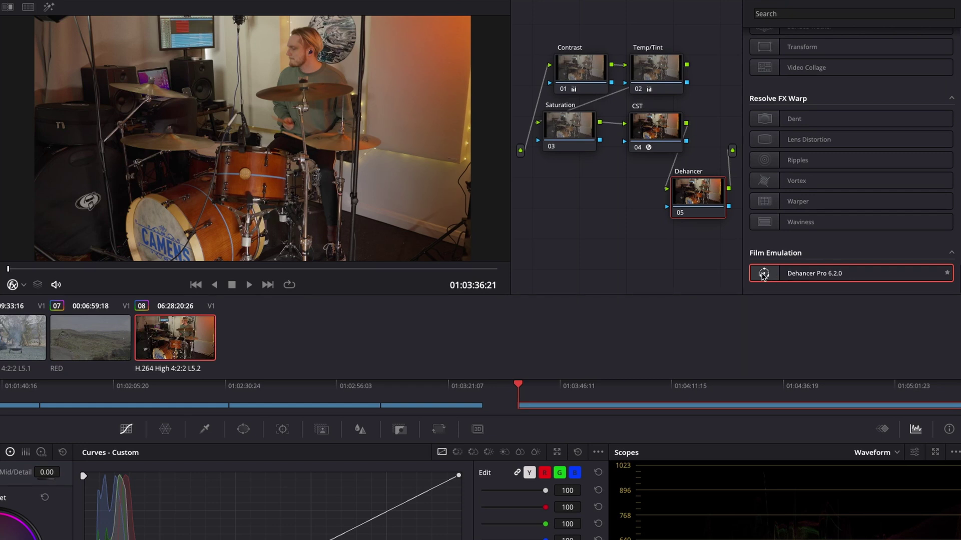
Step: Drop Dehancer Pro 6.2.0 onto node 05 and select the Kodak Portra 800 film profile
left_click_drag(764, 275, 701, 198)
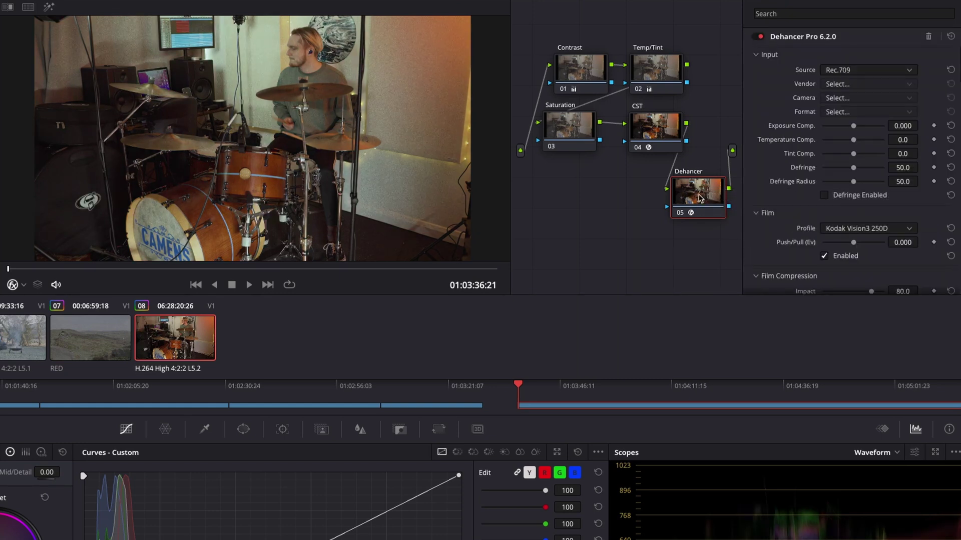
left_click(855, 230)
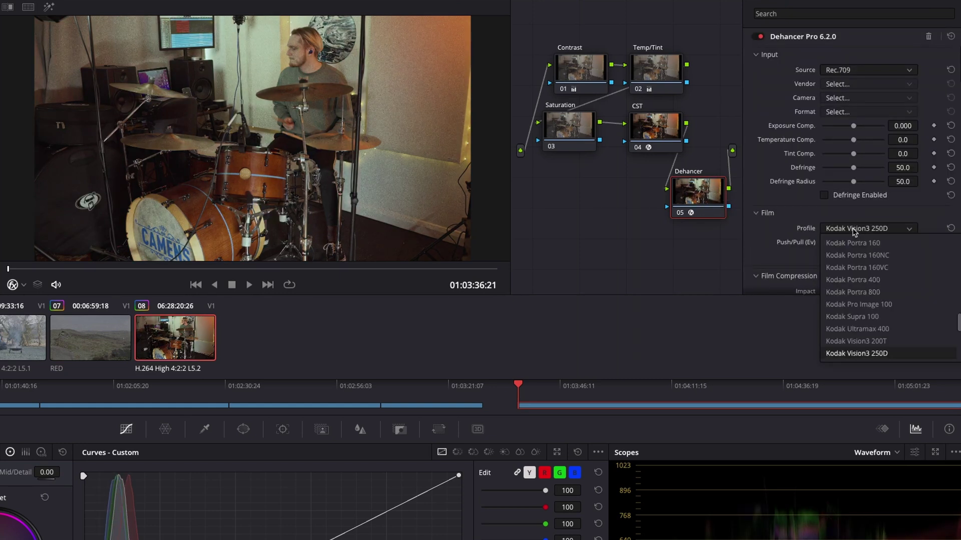
left_click(871, 293)
scroll(856, 170, "down", 10)
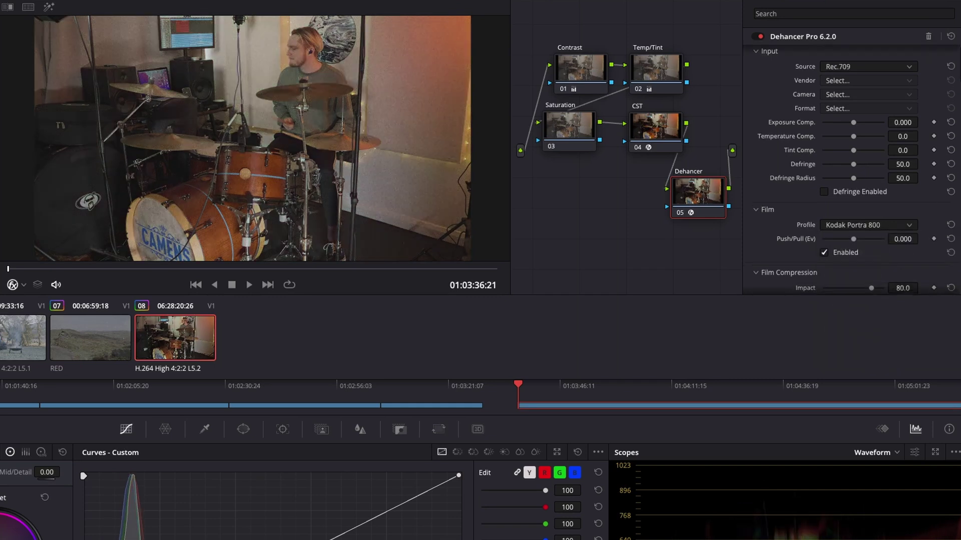
scroll(856, 170, "down", 12)
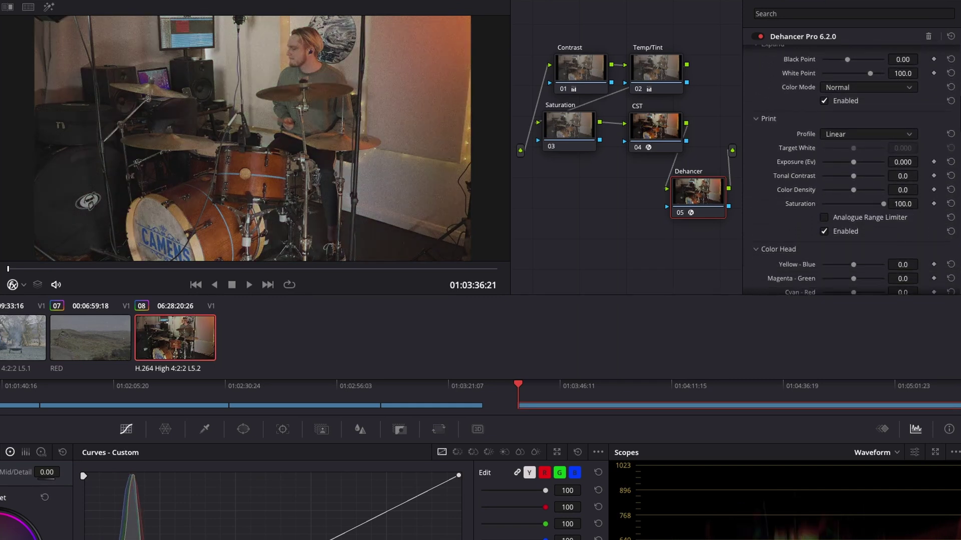
scroll(855, 170, "down", 5)
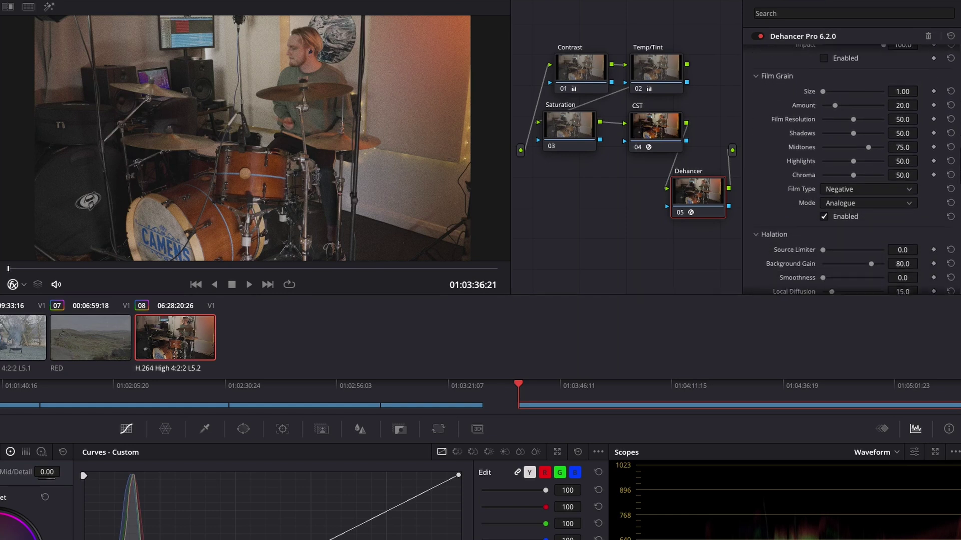
scroll(856, 170, "up", 15)
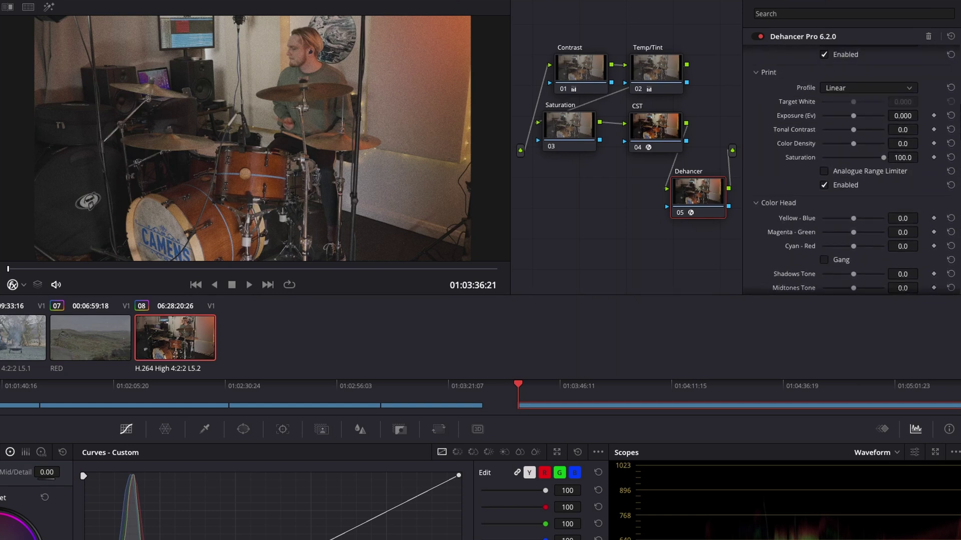
scroll(856, 170, "up", 1)
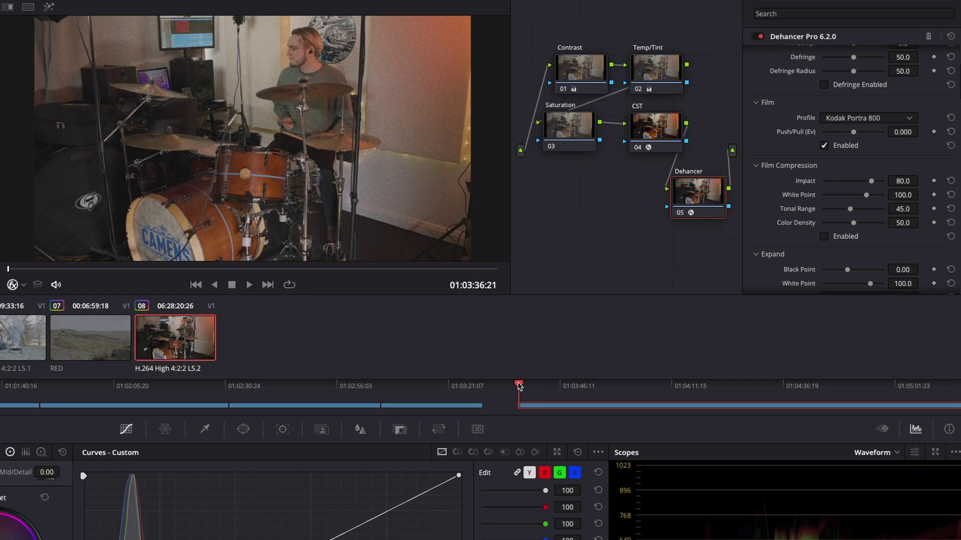
Step: Play the drummer clip in the viewer to review its Kodak Portra 800 grade
key("space")
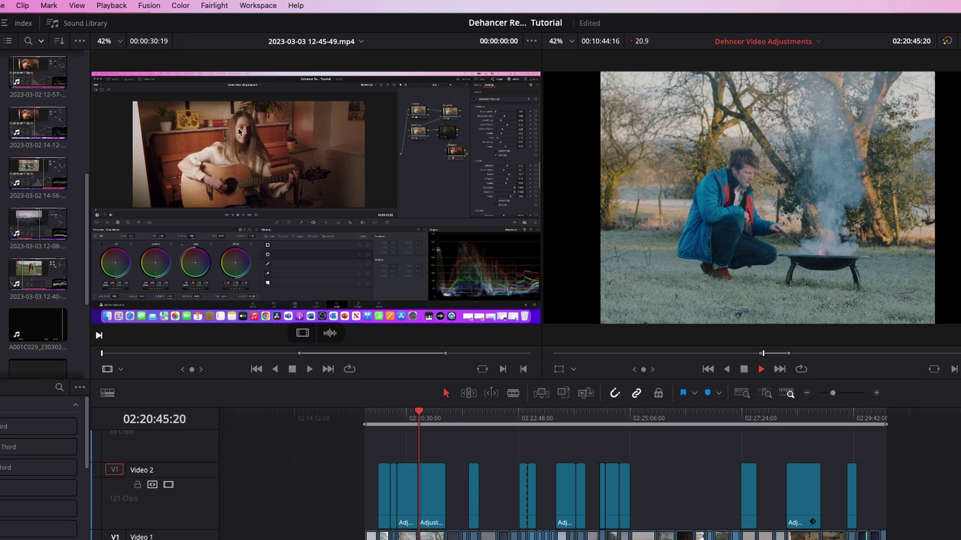
Step: Set Playback > Timeline Proxy Resolution to Half
left_click(120, 6)
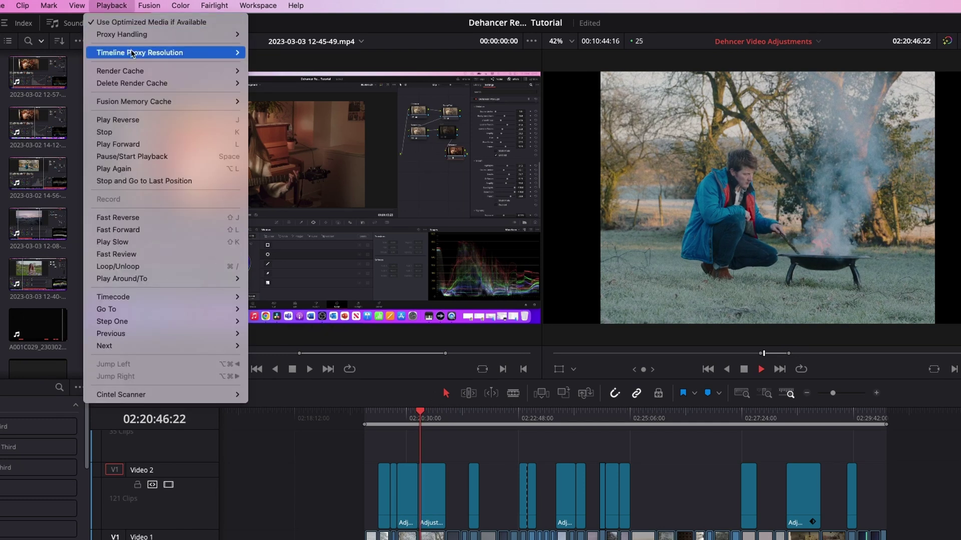
mouse_move(232, 56)
left_click(264, 66)
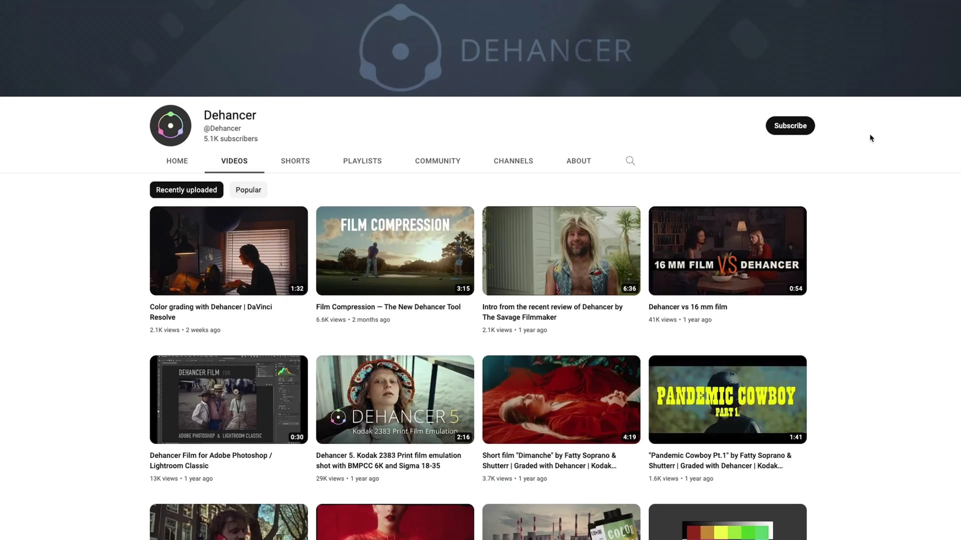
Step: Scroll down the Dehancer channel's Videos tab toward its older uploads
scroll(480, 300, "down", 3)
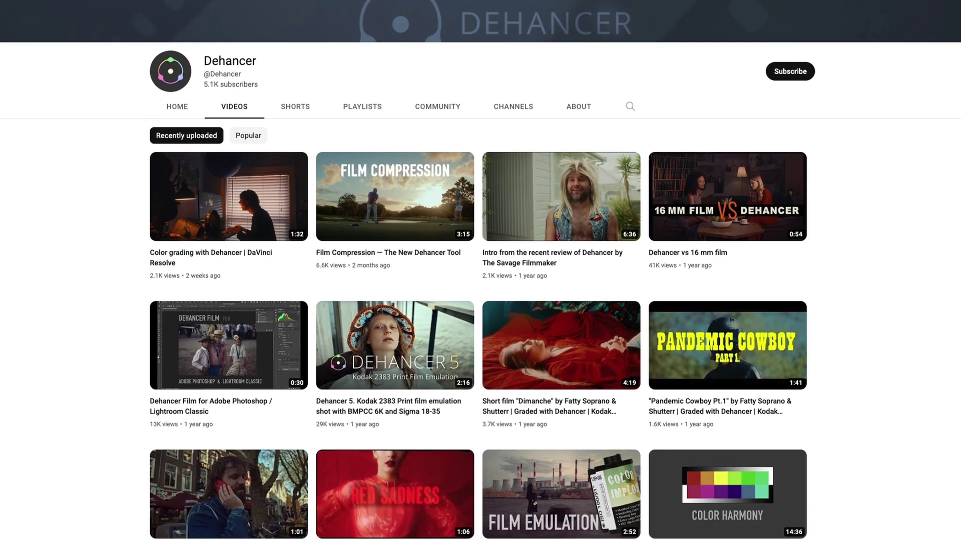
scroll(481, 300, "down", 5)
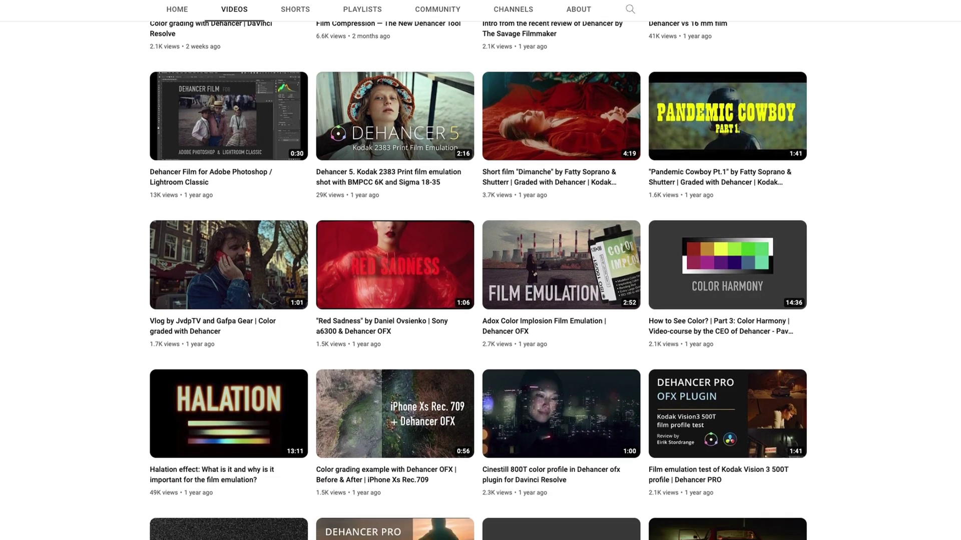
scroll(480, 300, "down", 2)
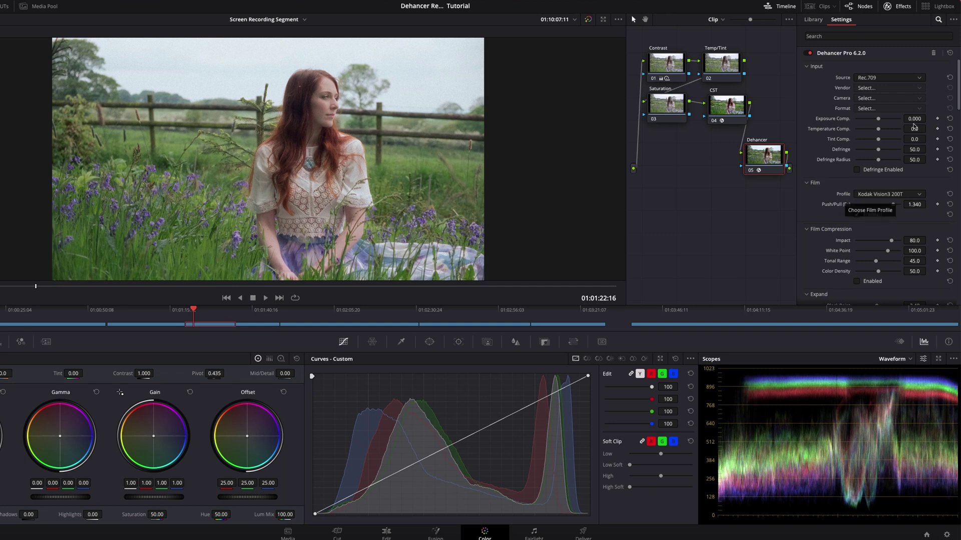
Step: Select the campfire clip and apply Dehancer Pro 6.2.0 to its node 05
left_click_drag(957, 95, 950, 187)
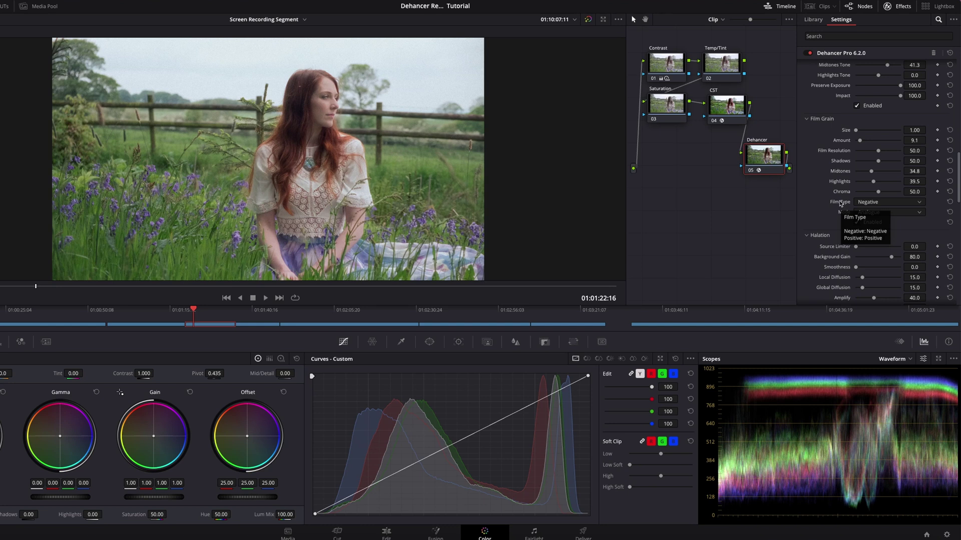
left_click(514, 325)
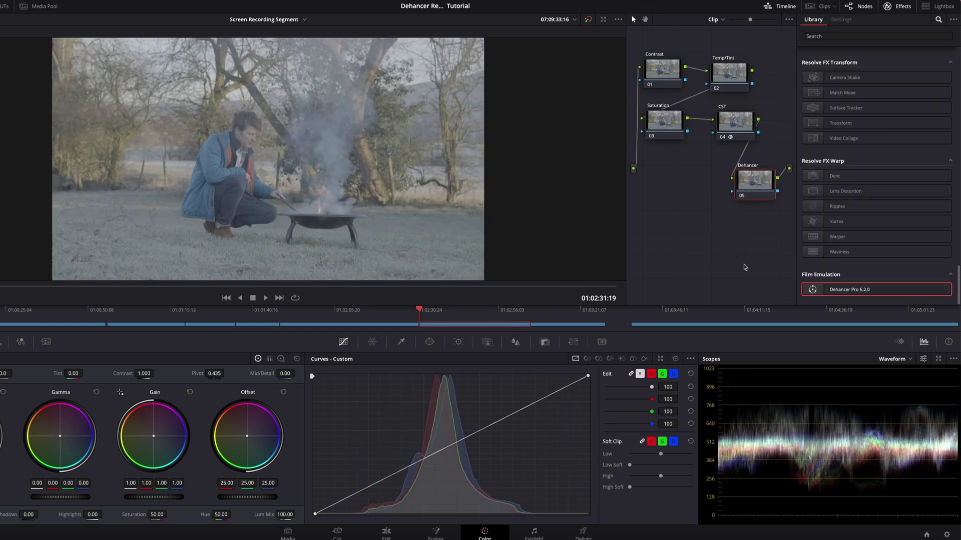
left_click_drag(812, 288, 755, 179)
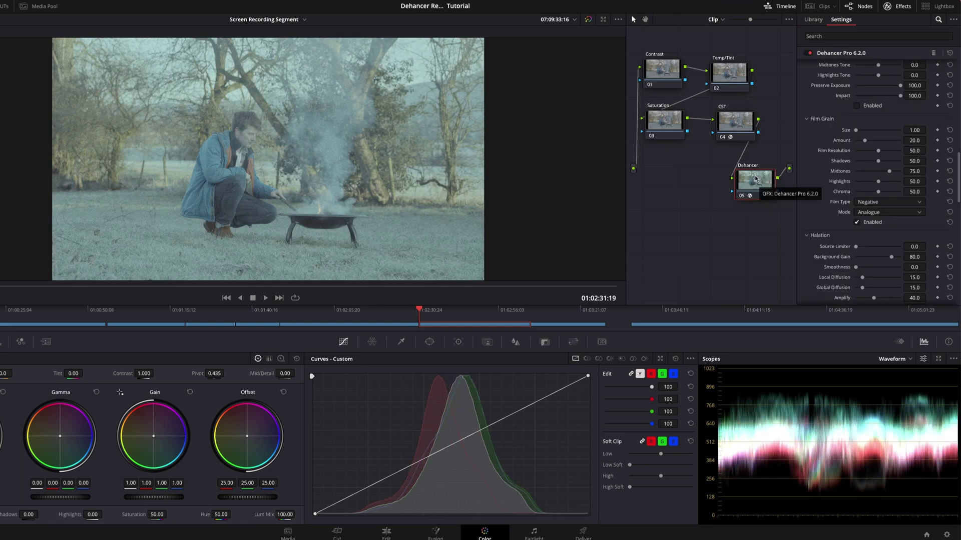
Step: Uncheck Film > Enabled in Dehancer Pro to disable the film profile stage
scroll(812, 165, "up", 5)
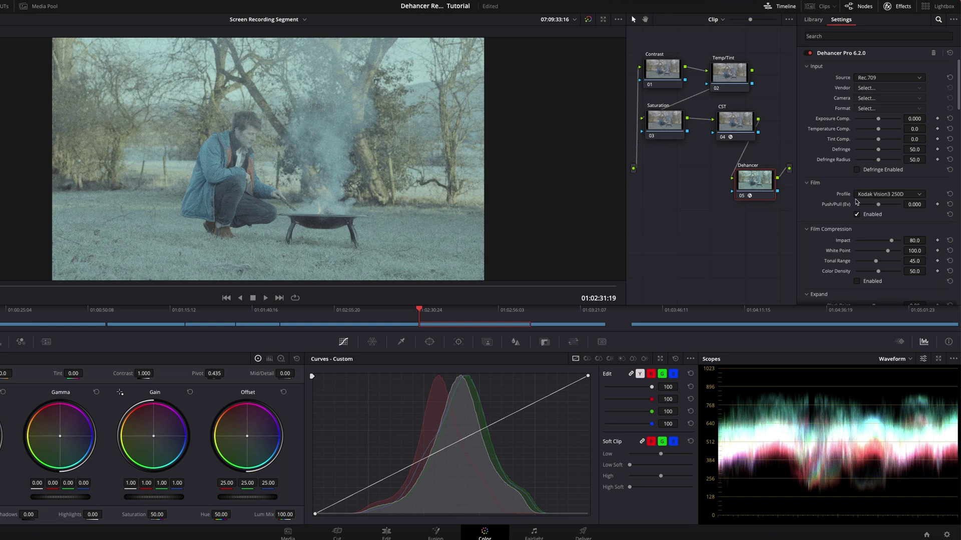
left_click(857, 214)
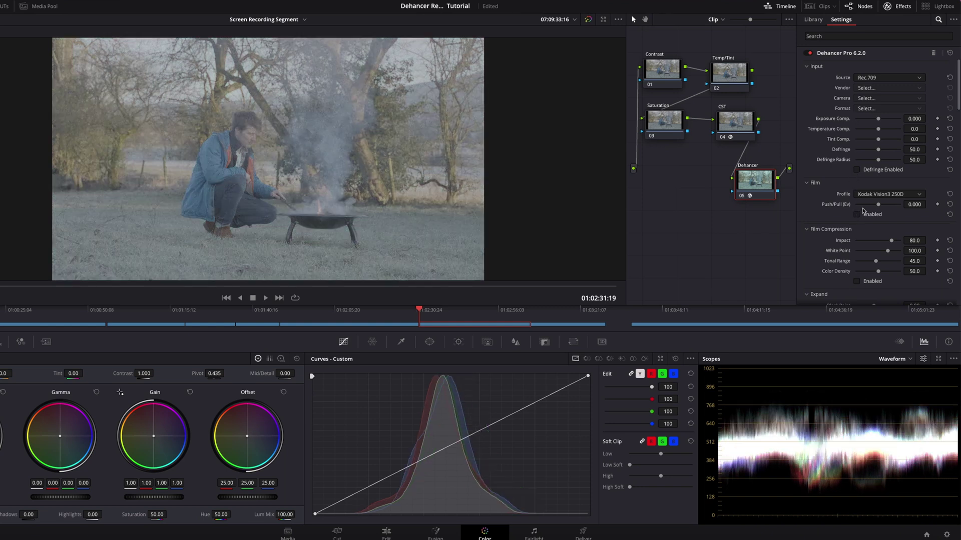
scroll(934, 145, "down", 5)
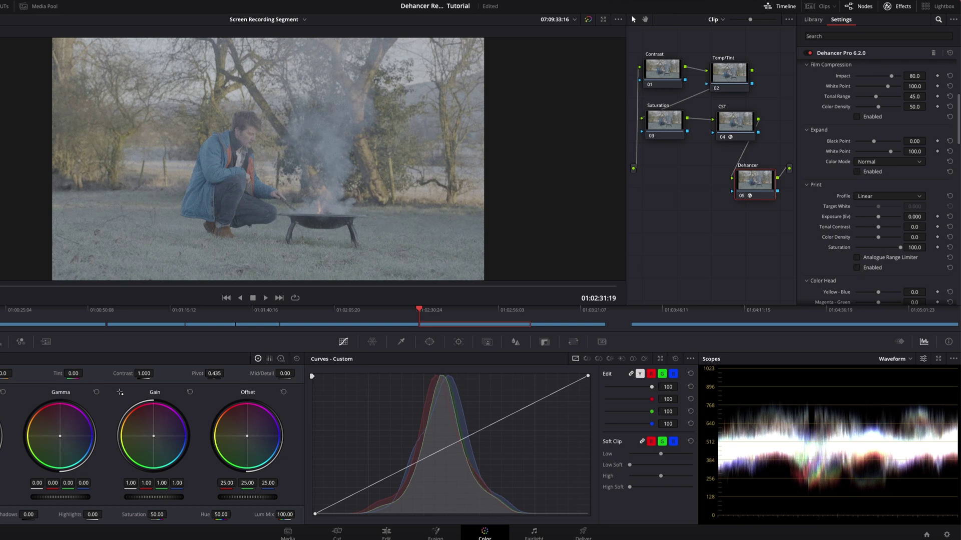
scroll(891, 170, "down", 10)
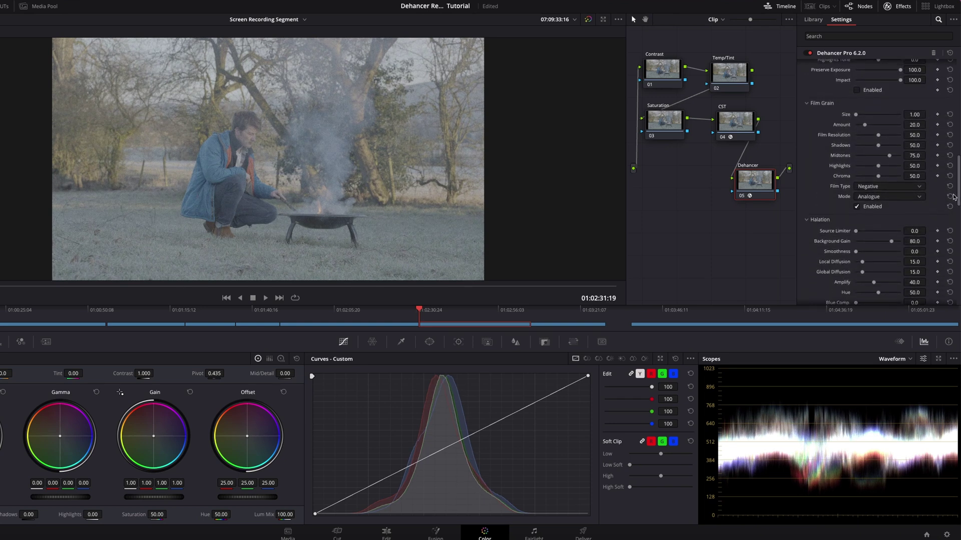
scroll(858, 197, "up", 10)
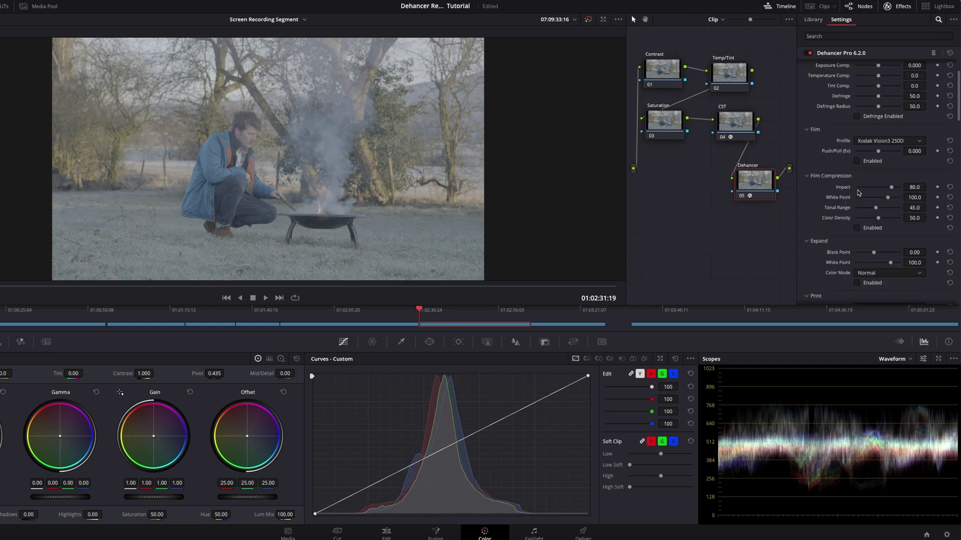
left_click(891, 78)
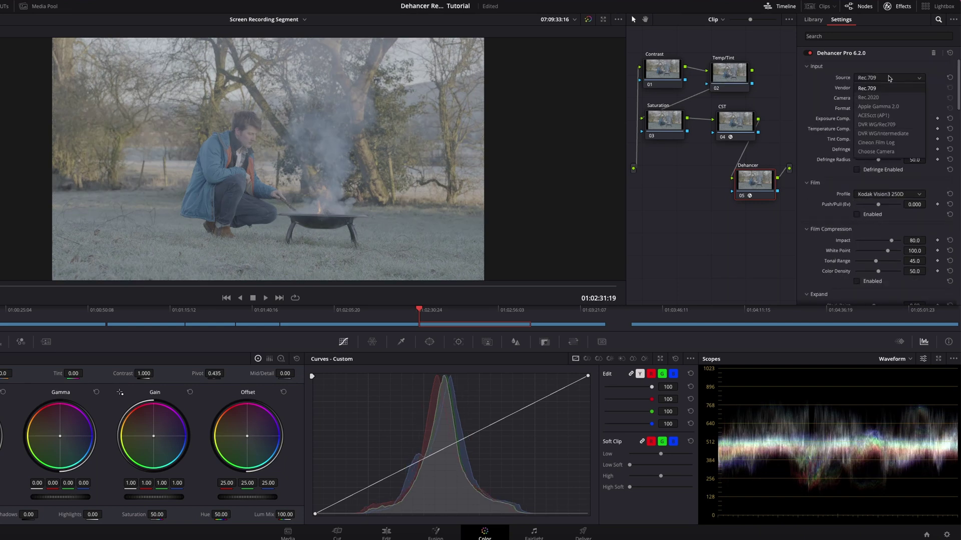
left_click(872, 152)
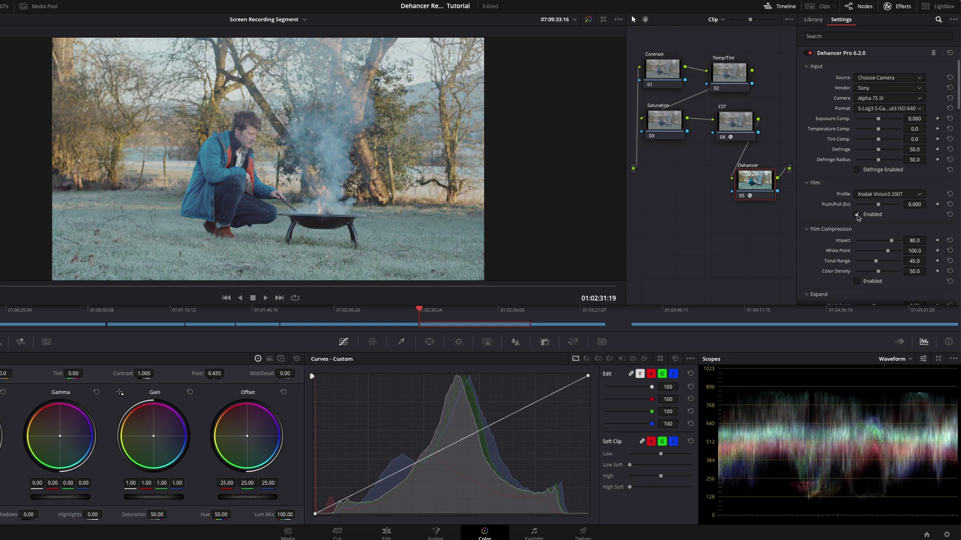
left_click(857, 215)
left_click_drag(958, 93, 955, 137)
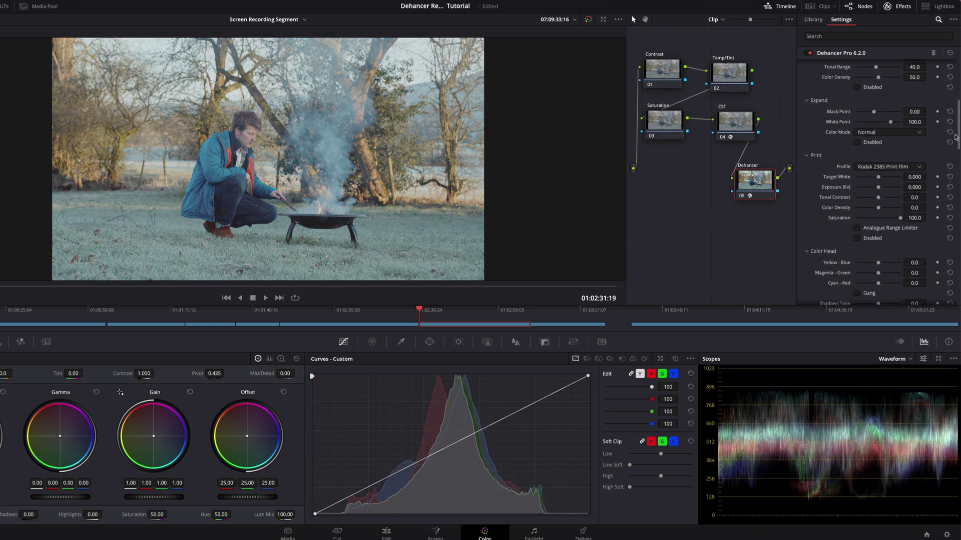
left_click(857, 238)
left_click(857, 239)
left_click(857, 238)
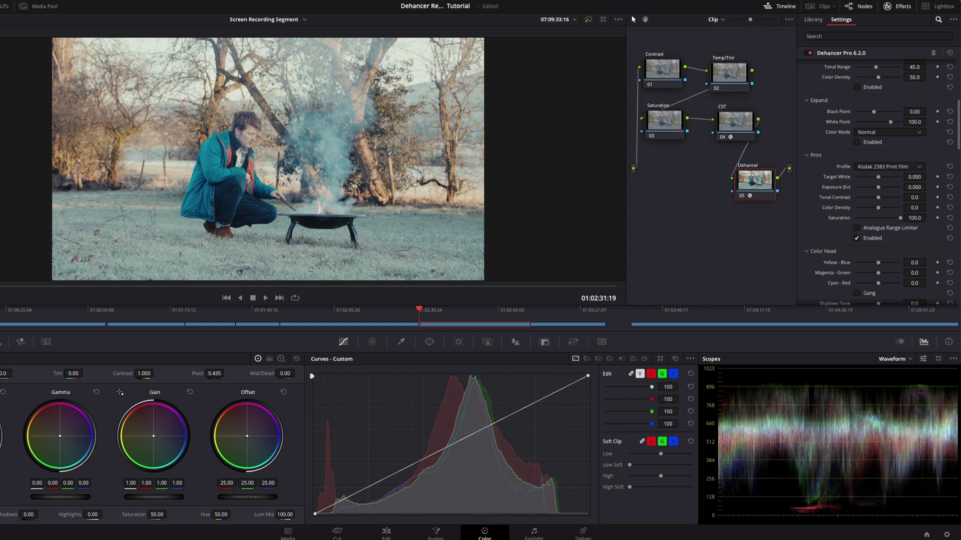
scroll(959, 139, "down", 15)
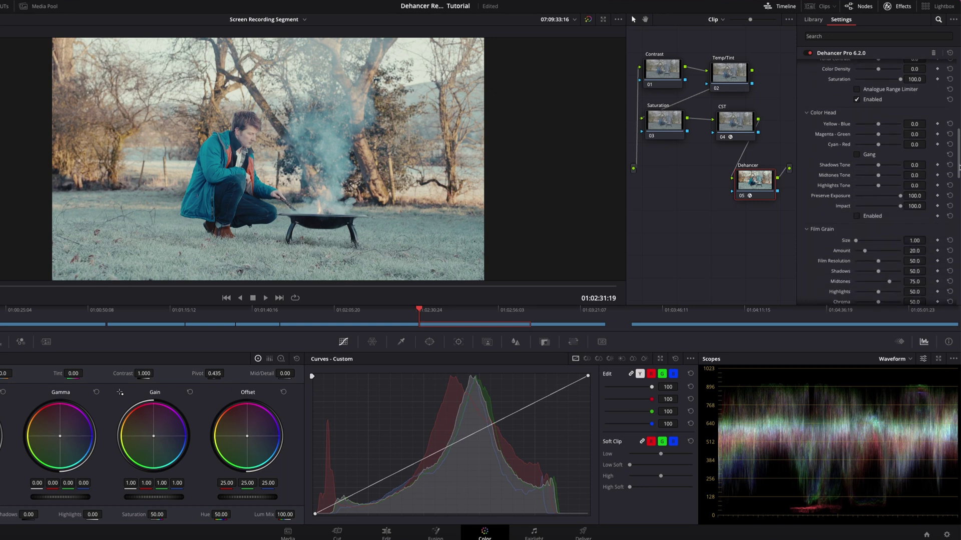
scroll(959, 296, "down", 10)
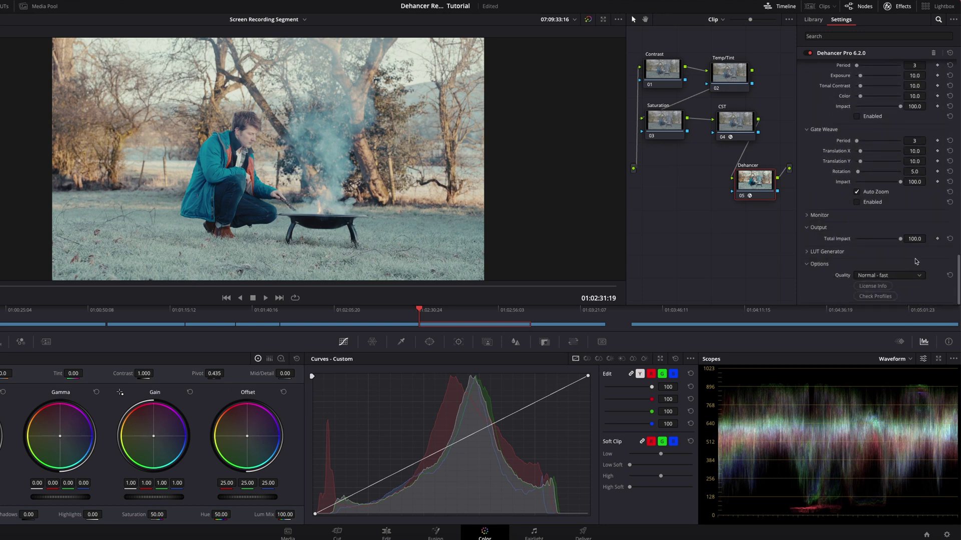
mouse_move(900, 239)
left_mouse_down()
mouse_move(839, 244)
mouse_move(910, 240)
left_mouse_up()
scroll(959, 264, "up", 8)
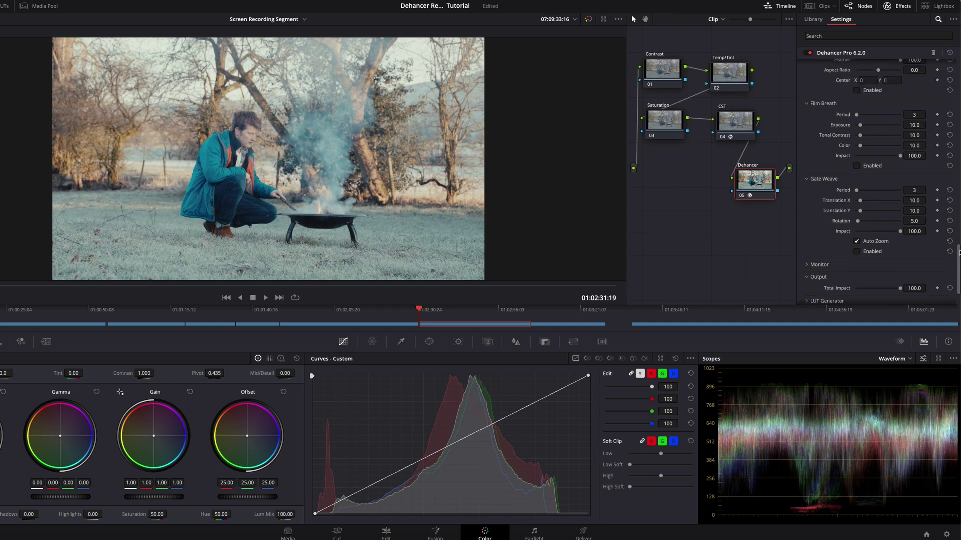
scroll(881, 180, "up", 8)
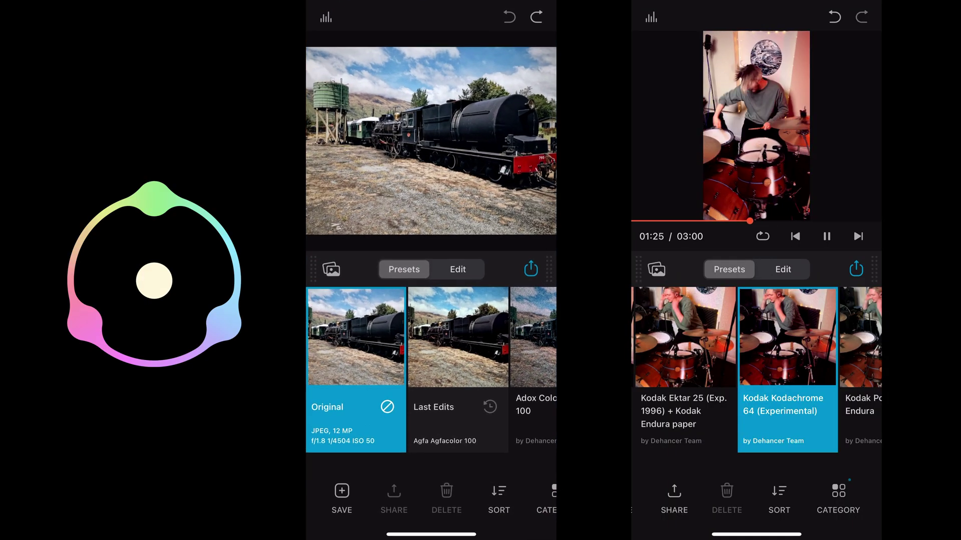
Step: Apply the Agfa Scala 200x film to the train photo
left_click(457, 269)
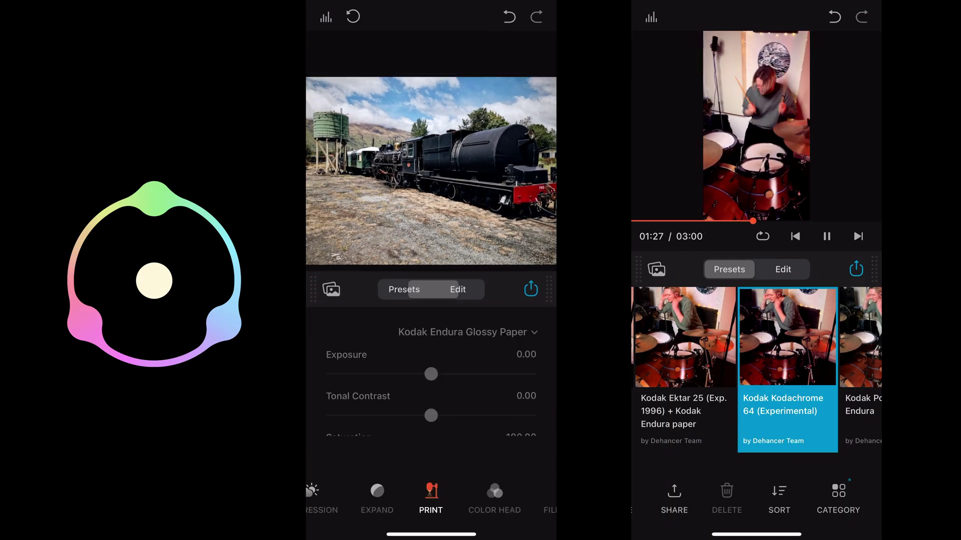
scroll(431, 496, "left", 5)
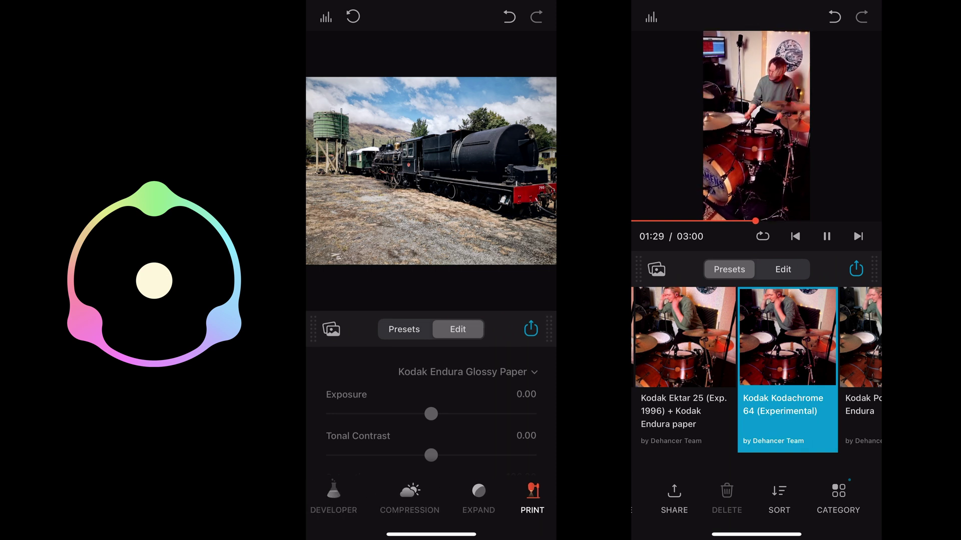
left_click(352, 500)
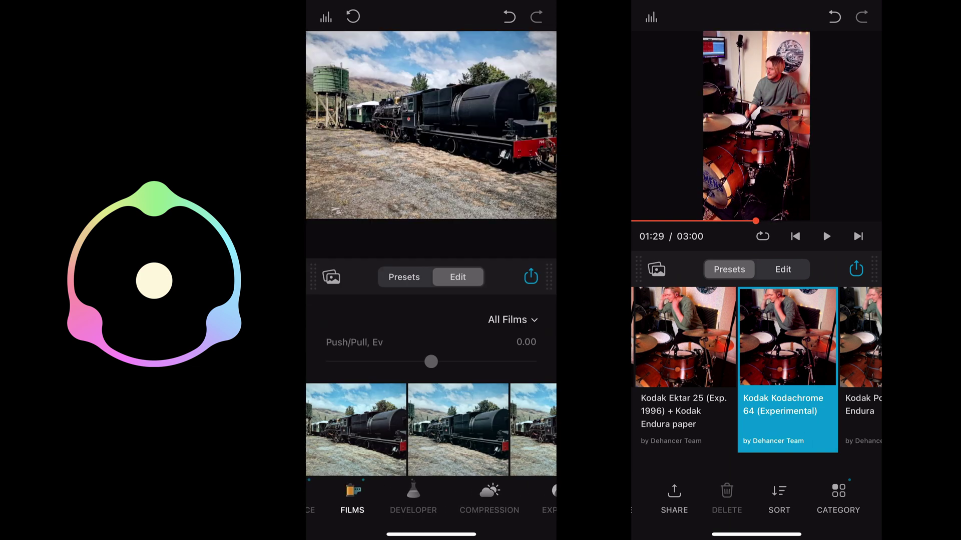
scroll(430, 395, "right", 5)
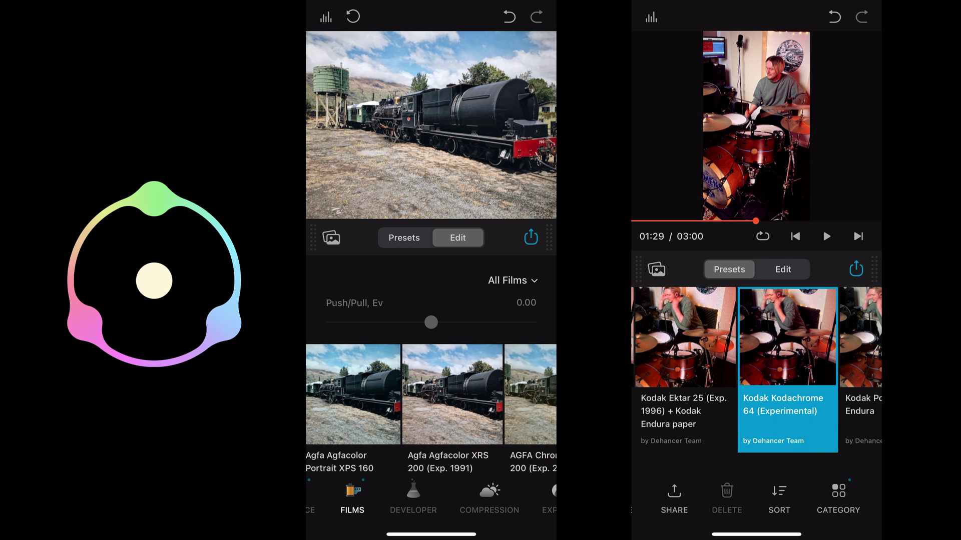
scroll(430, 396, "right", 2)
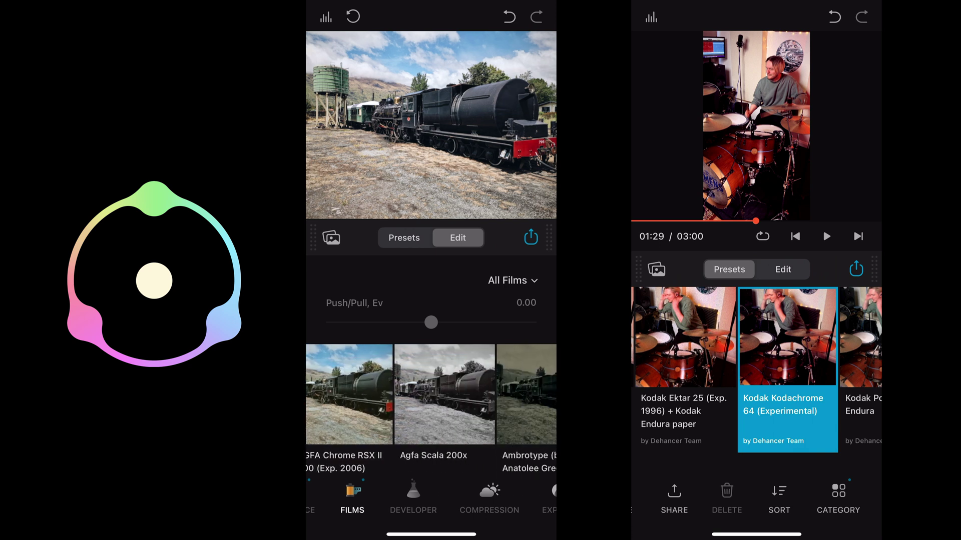
left_click(445, 400)
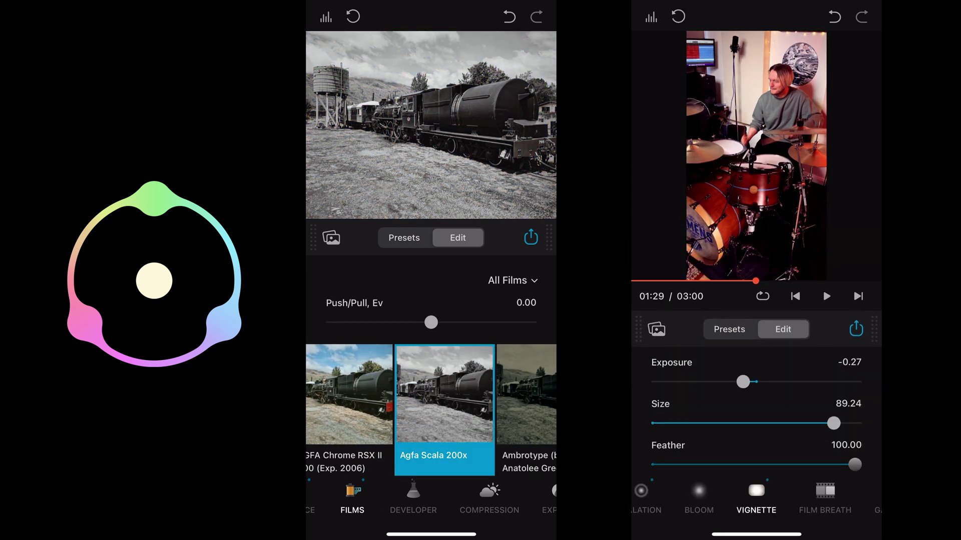
Step: Lower the train photo's Expand white point to 87.59 and nudge the black point
scroll(431, 500, "right", 3)
left_click(471, 495)
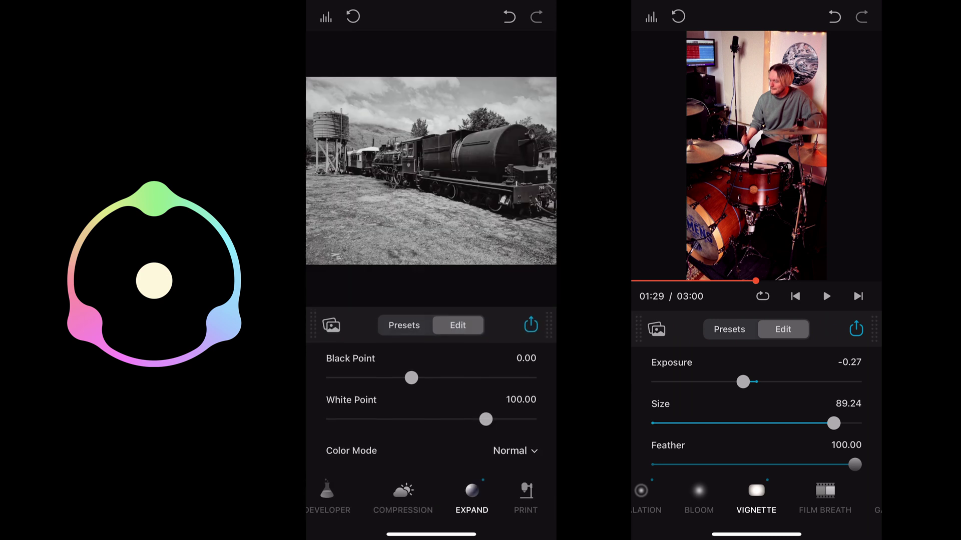
left_click_drag(486, 423, 458, 424)
mouse_move(412, 382)
left_mouse_down()
mouse_move(402, 382)
mouse_move(415, 382)
left_mouse_up()
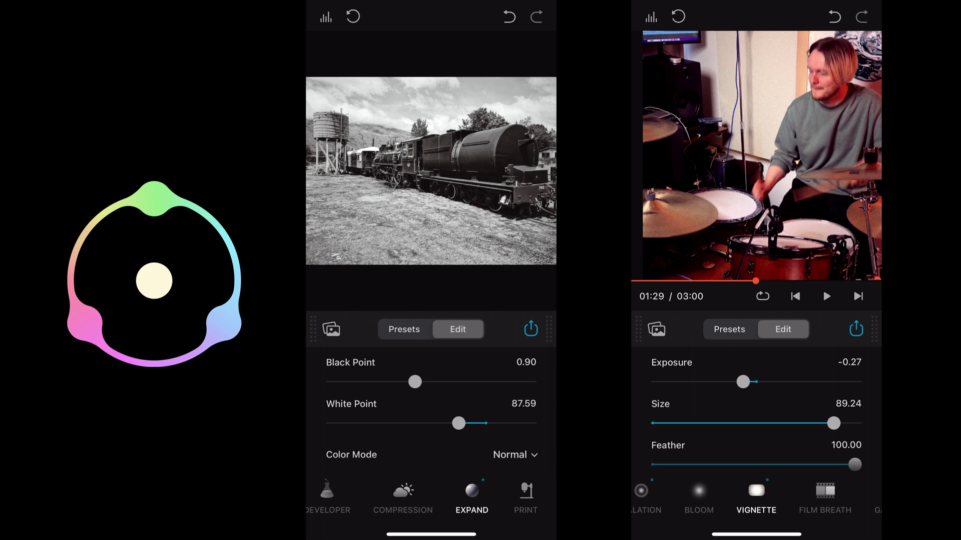
Step: Check the train photo's Film Grain settings, then return to the preset list
scroll(431, 500, "right", 2)
scroll(430, 500, "right", 2)
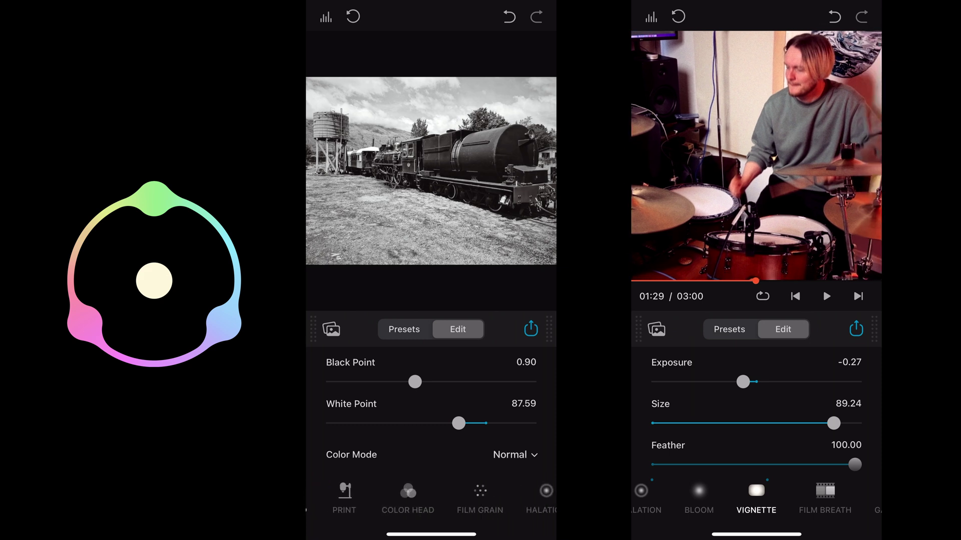
left_click(467, 496)
scroll(755, 500, "right", 1)
scroll(756, 500, "left", 2)
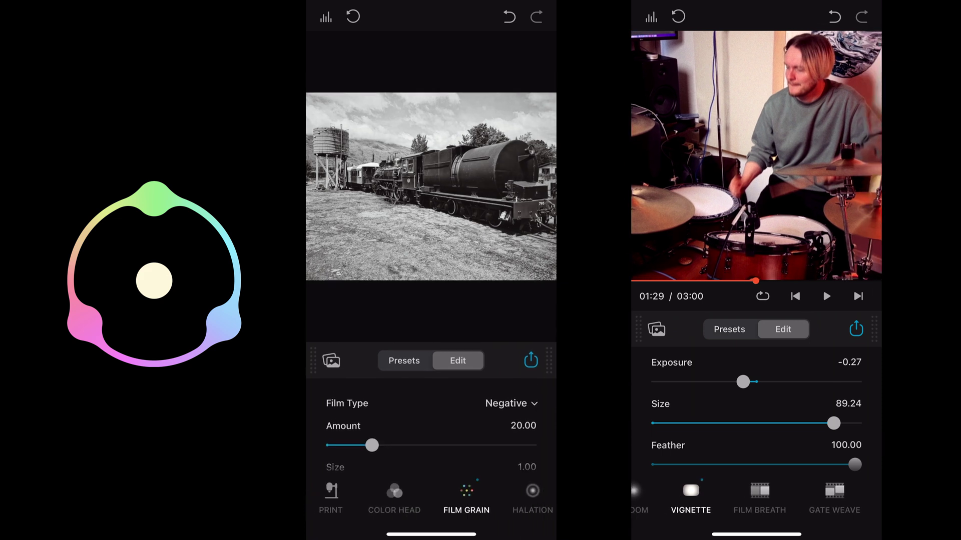
left_click(404, 361)
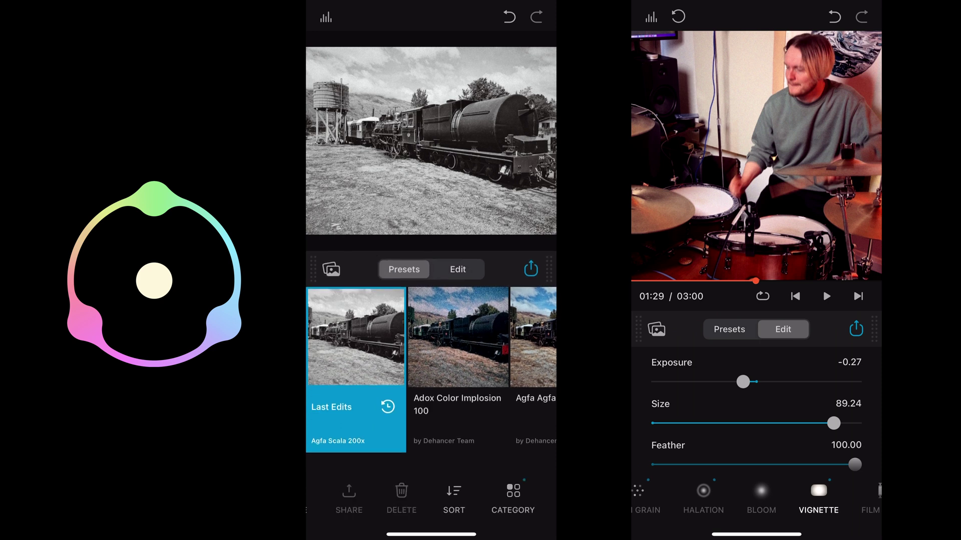
Step: Apply the Agfa Agfacolor 100 preset and raise the Bloom amount and highlights
left_click(761, 495)
scroll(430, 370, "right", 2)
left_click(451, 351)
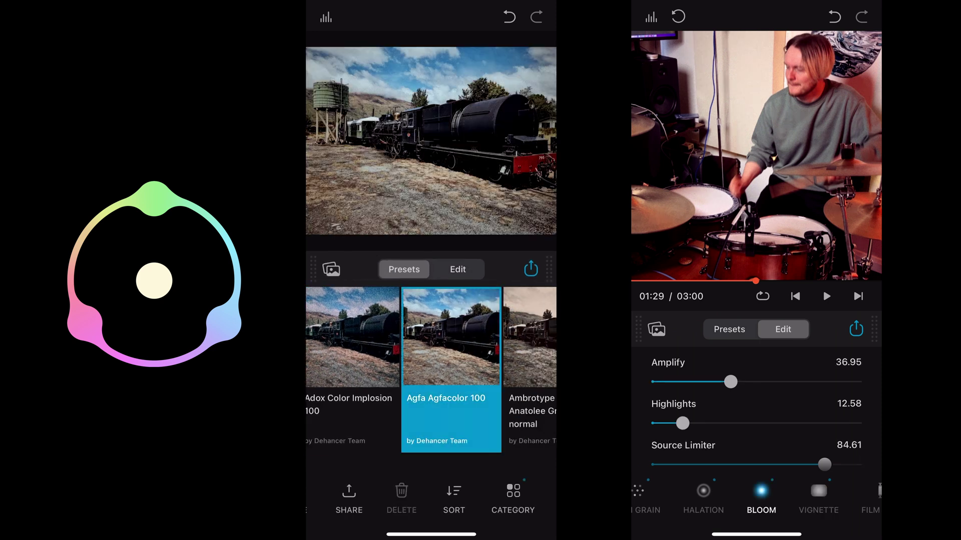
left_click_drag(731, 382, 748, 380)
left_click_drag(682, 423, 725, 421)
Step: Warm the train photo's Temperature Compensation in the expanded adjustment panel
left_click(458, 270)
scroll(431, 495, "left", 5)
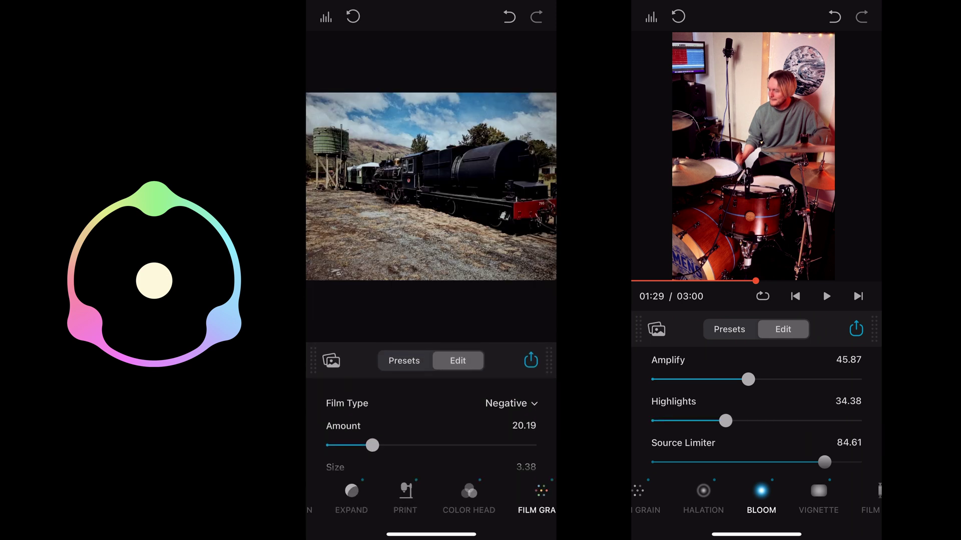
scroll(430, 496, "left", 5)
scroll(755, 410, "down", 2)
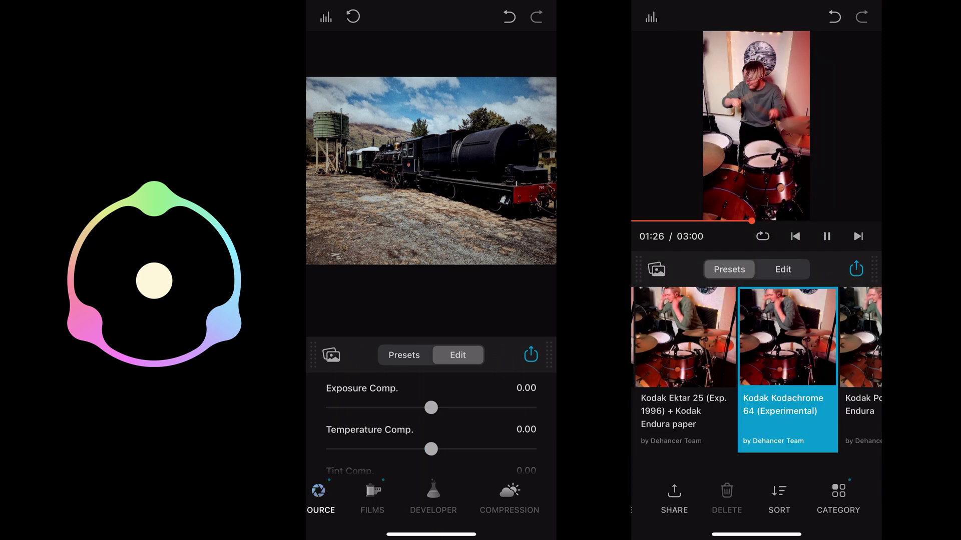
left_click_drag(313, 354, 312, 329)
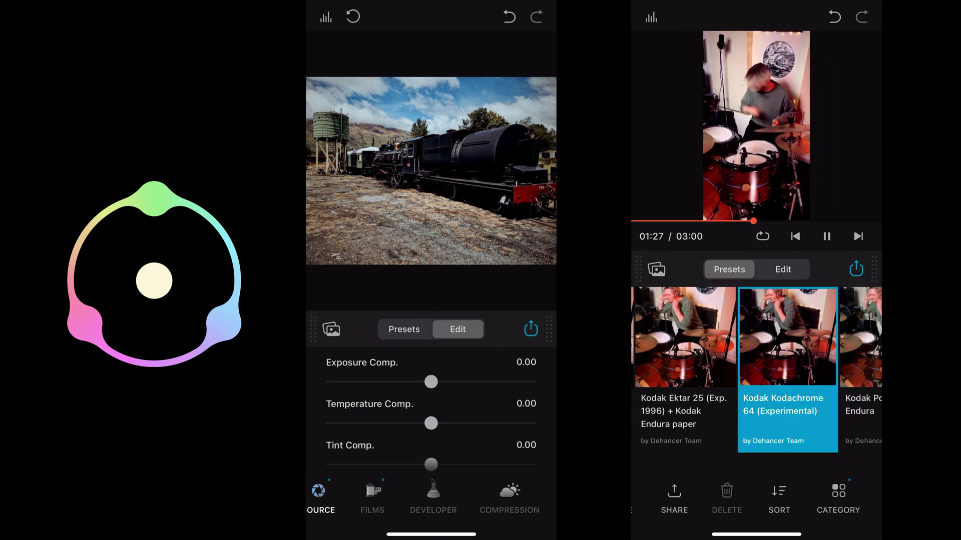
left_click_drag(431, 424, 440, 424)
scroll(431, 410, "down", 2)
scroll(431, 410, "down", 1)
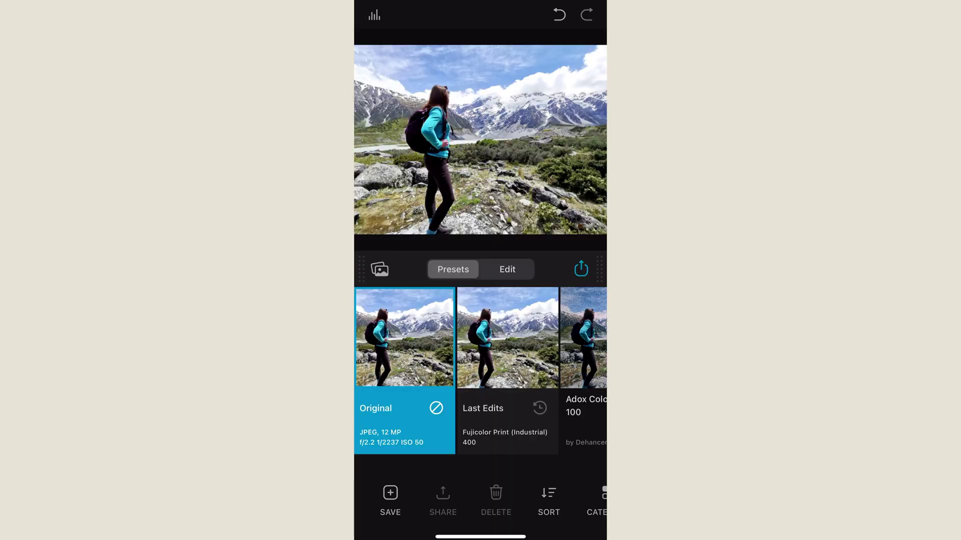
Step: Apply Agfa Agfacolor 100 to the hiker photo, with print exposure -0.70 and tonal contrast -4.23
scroll(481, 371, "right", 5)
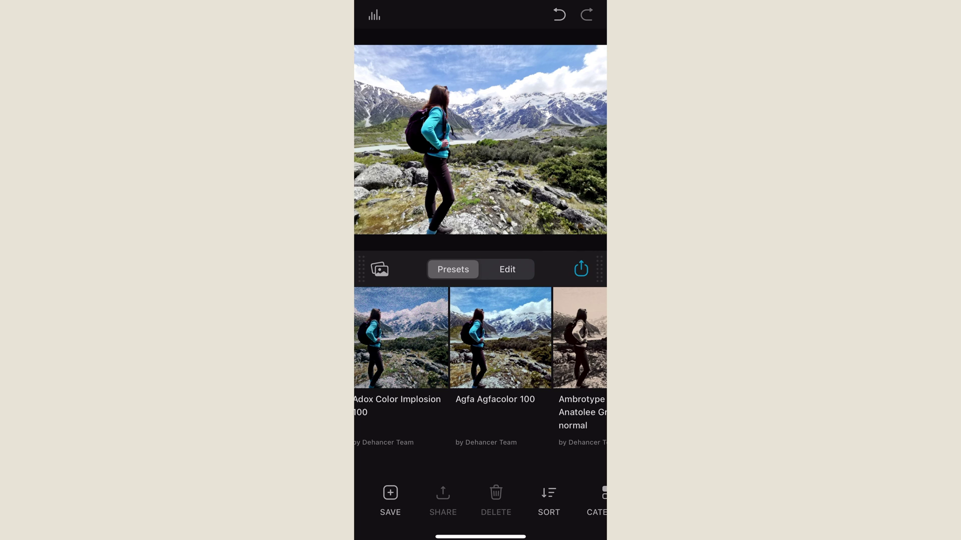
left_click(501, 350)
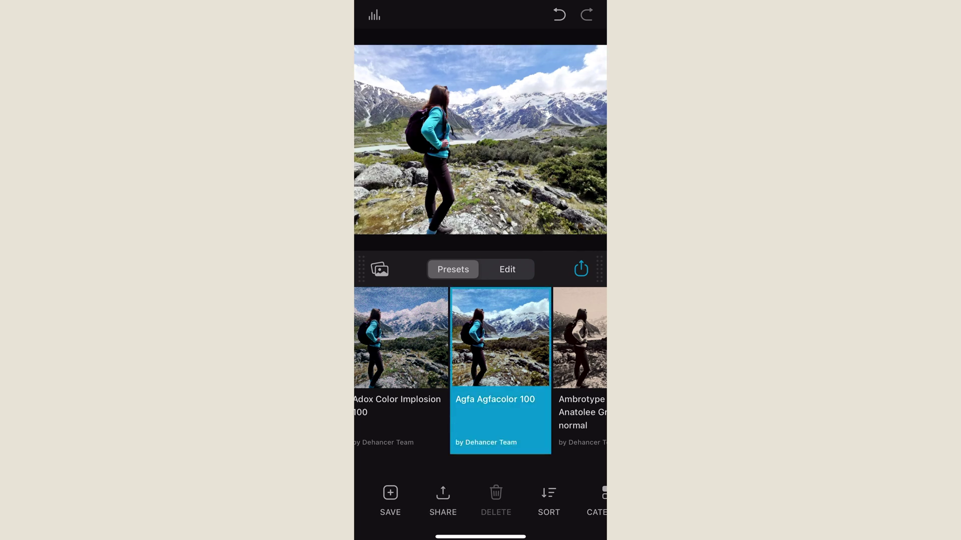
left_click(507, 270)
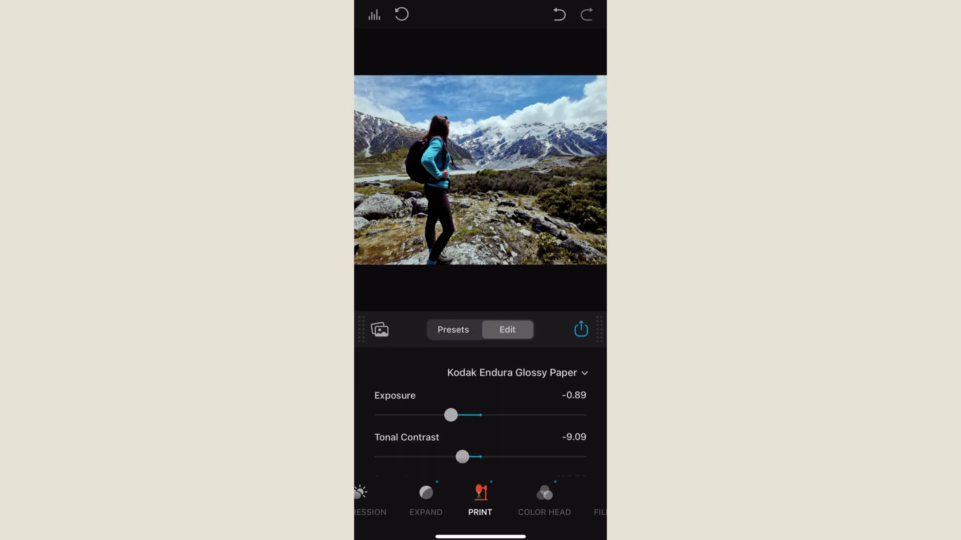
mouse_move(451, 415)
left_mouse_down()
mouse_move(466, 415)
mouse_move(457, 416)
left_mouse_up()
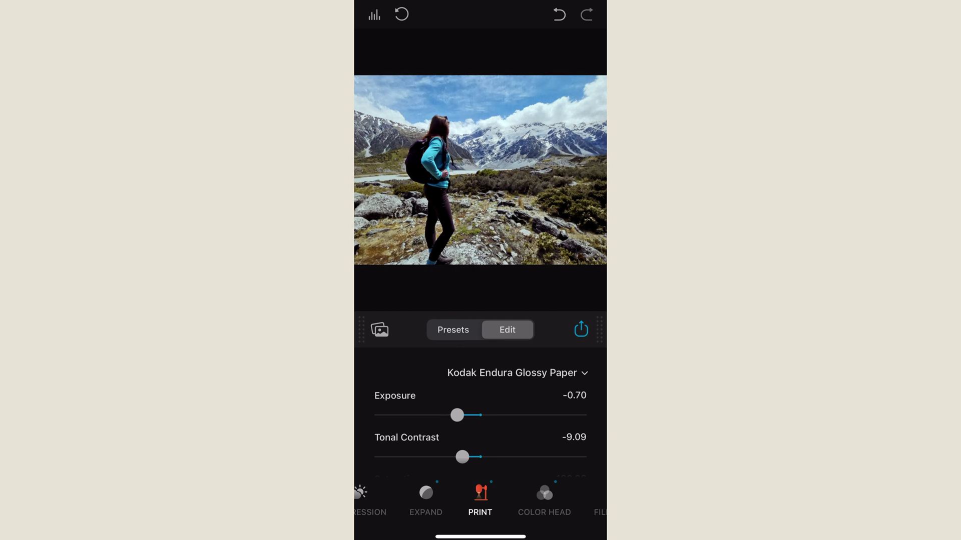
left_click_drag(462, 457, 476, 456)
Step: Scroll the adjustments and open the hiker photo's Film Grain settings
scroll(481, 415, "down", 2)
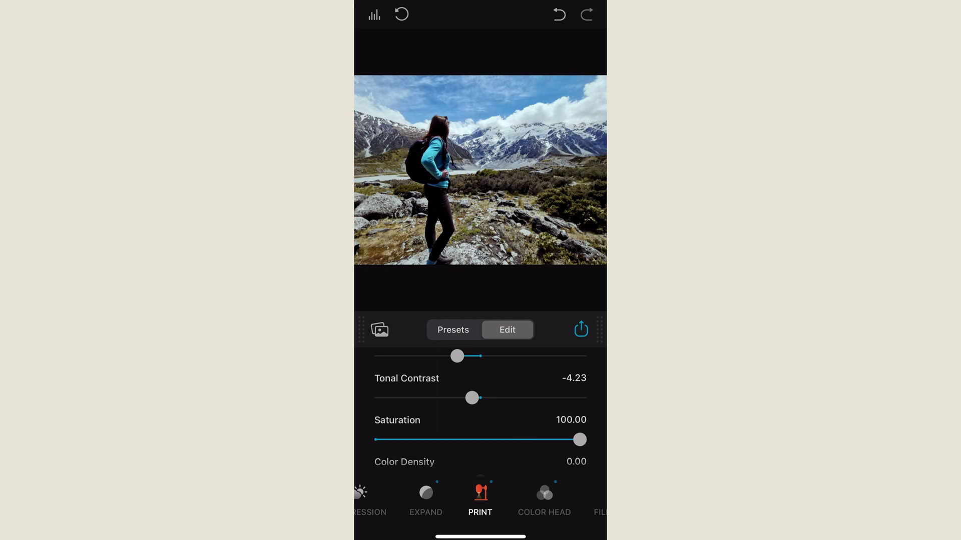
left_click_drag(540, 496, 452, 495)
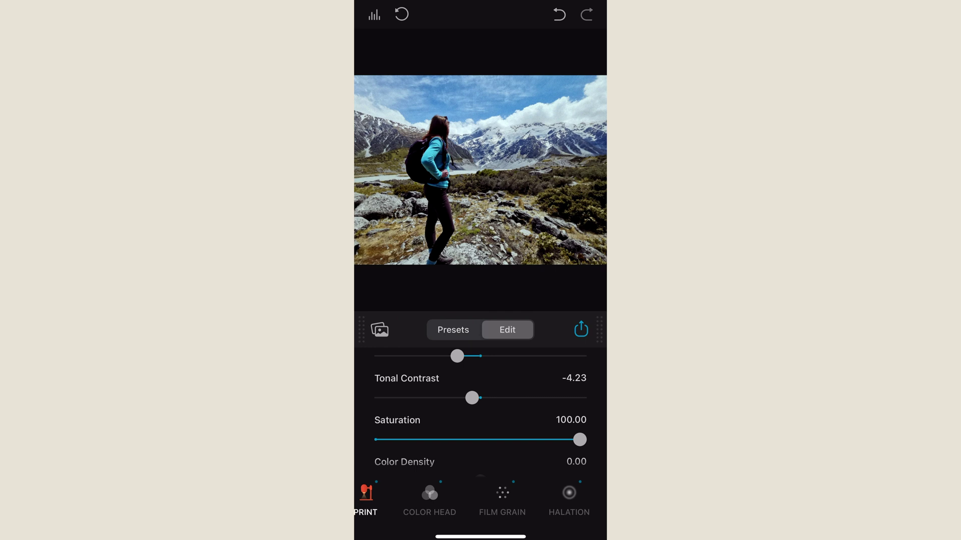
left_click(502, 495)
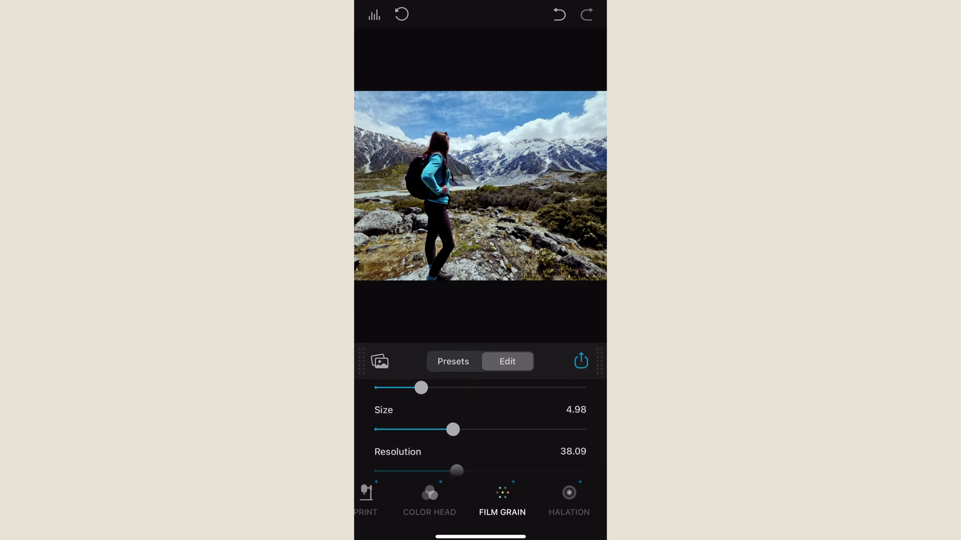
scroll(480, 428, "down", 3)
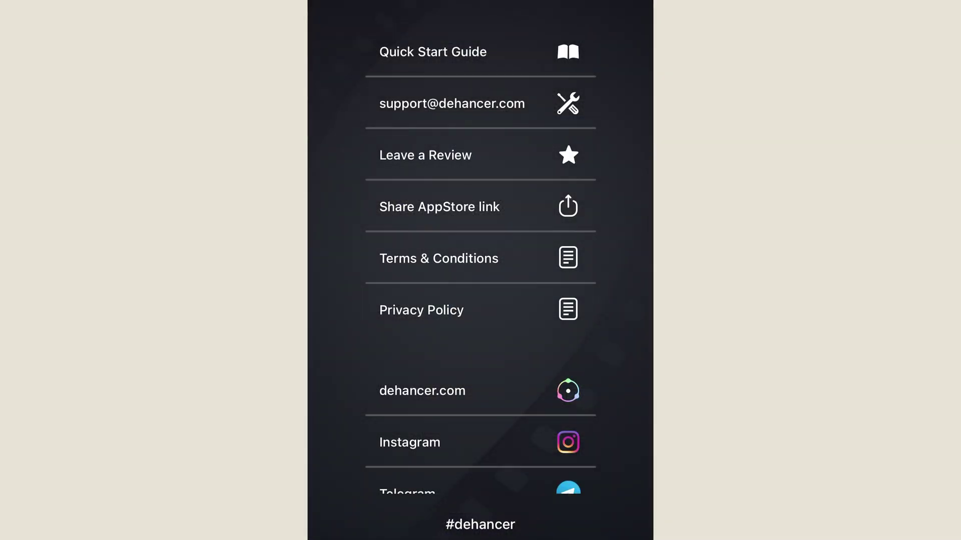
Step: Skim the Quick Start Guide, close the help pages, and open the drummer video from Recents
left_click(433, 51)
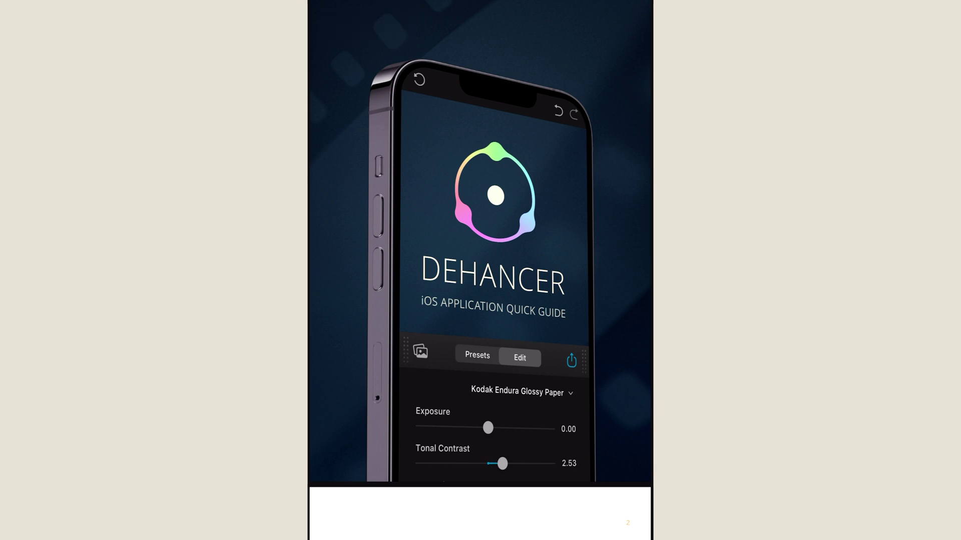
scroll(480, 270, "down", 10)
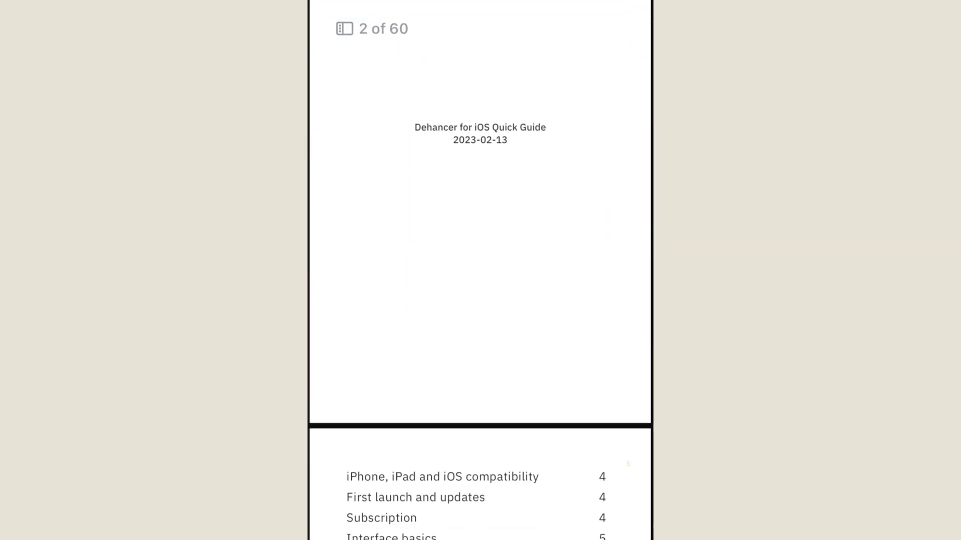
scroll(480, 270, "down", 8)
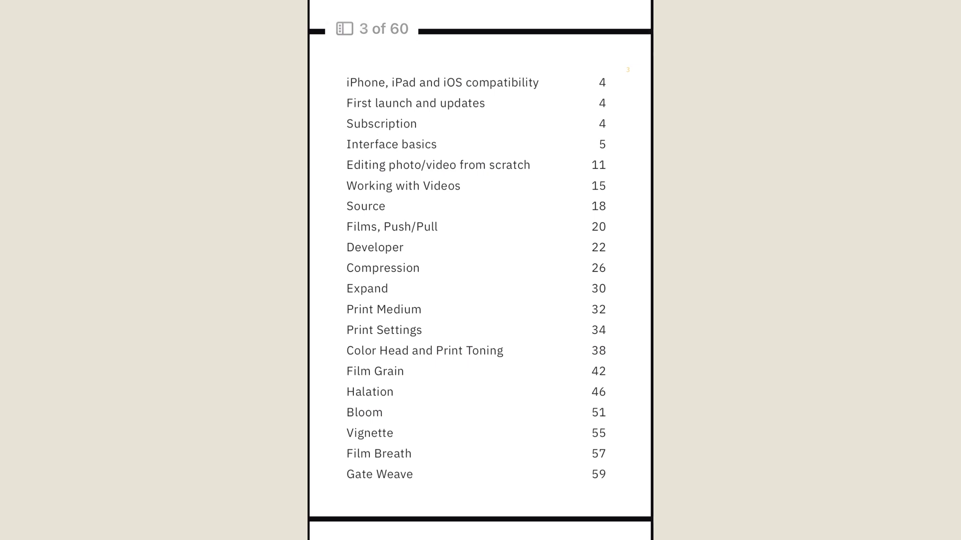
left_click(618, 19)
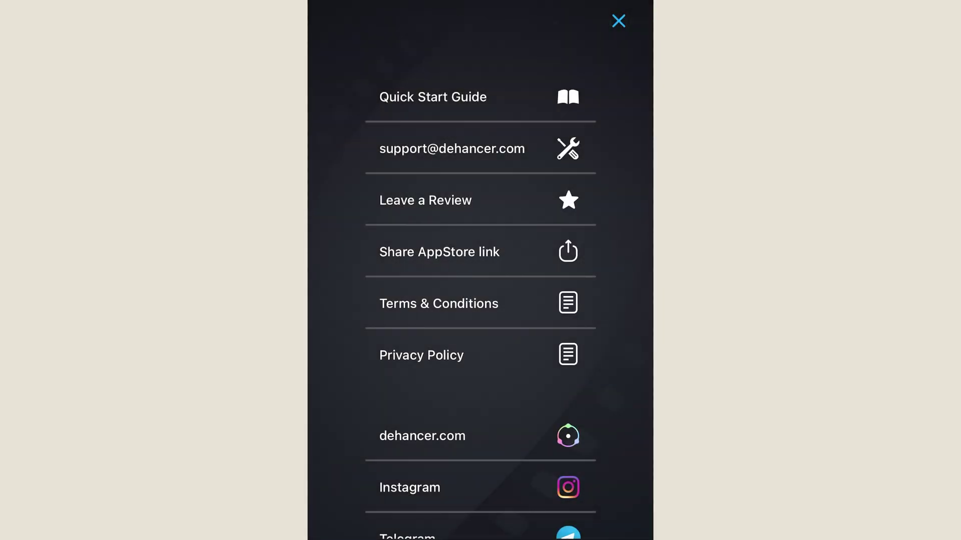
left_click(619, 21)
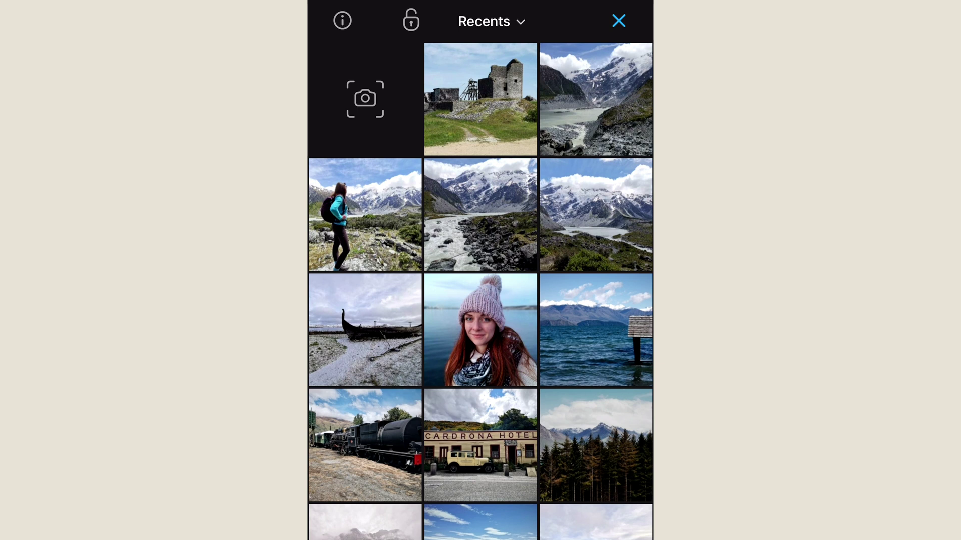
left_click(480, 521)
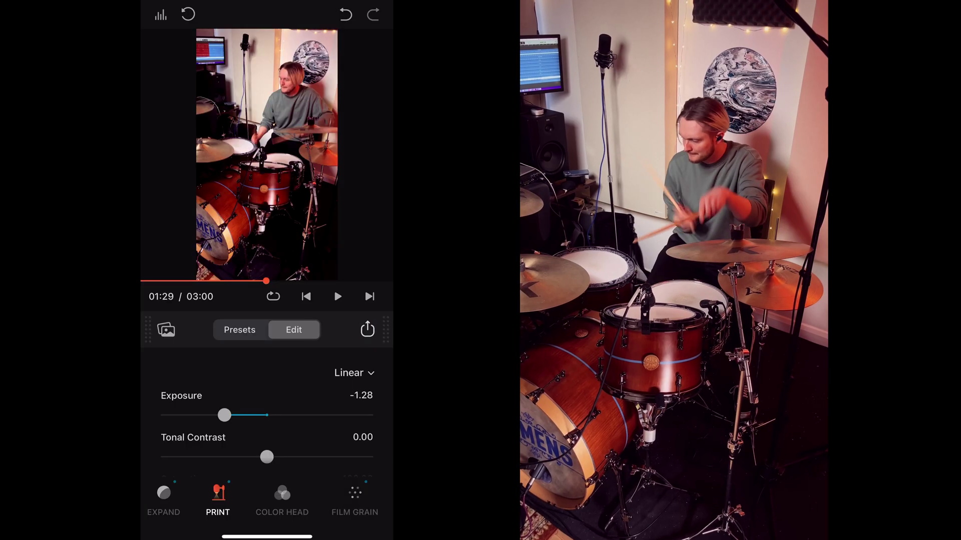
Step: Choose Full Res in the export quality dialog for the drummer video
left_click(267, 237)
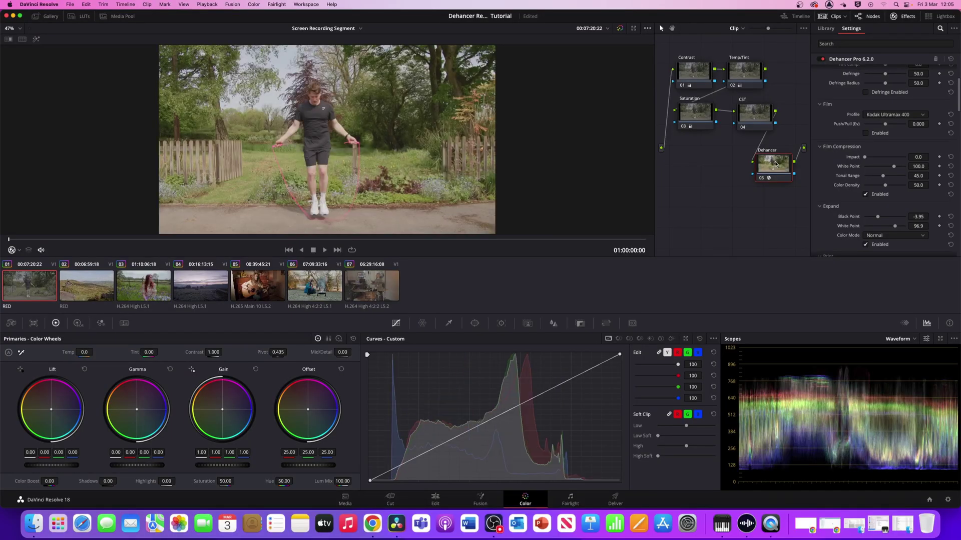
Step: Enable the Film stage for Kodak Ultramax 400 and push Film Compression Impact higher
left_click(866, 133)
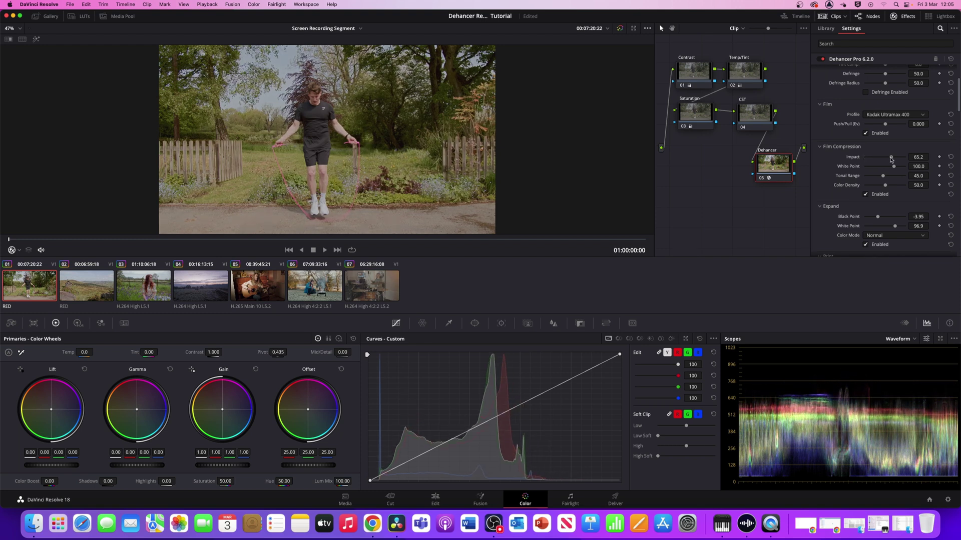
left_click_drag(859, 164, 868, 164)
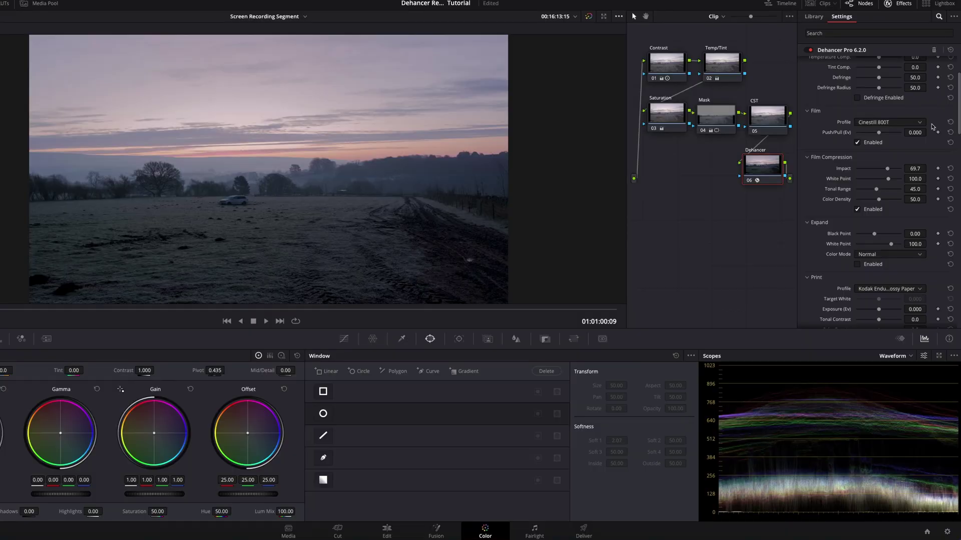
Step: Set the Dehancer film profile to Fujichrome Provia 100F
left_click(921, 124)
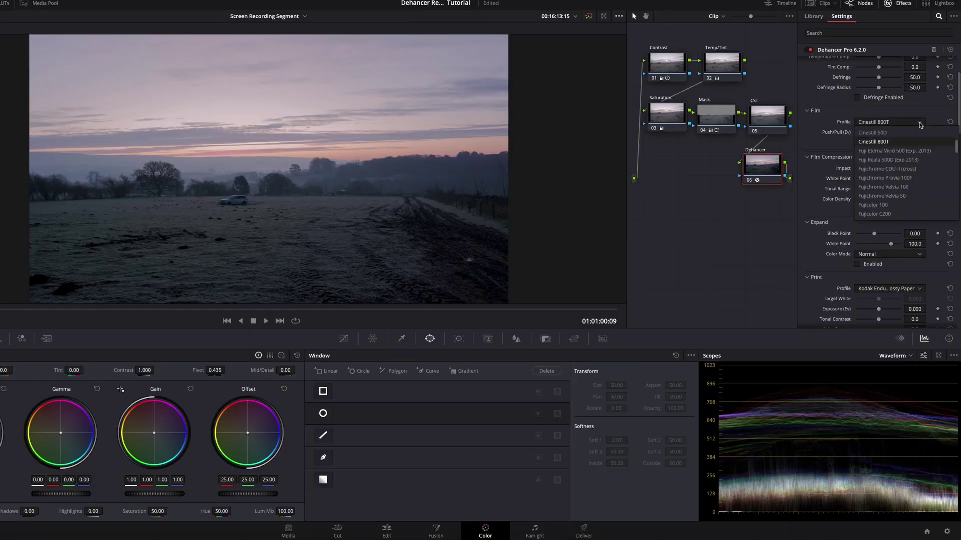
left_click(902, 179)
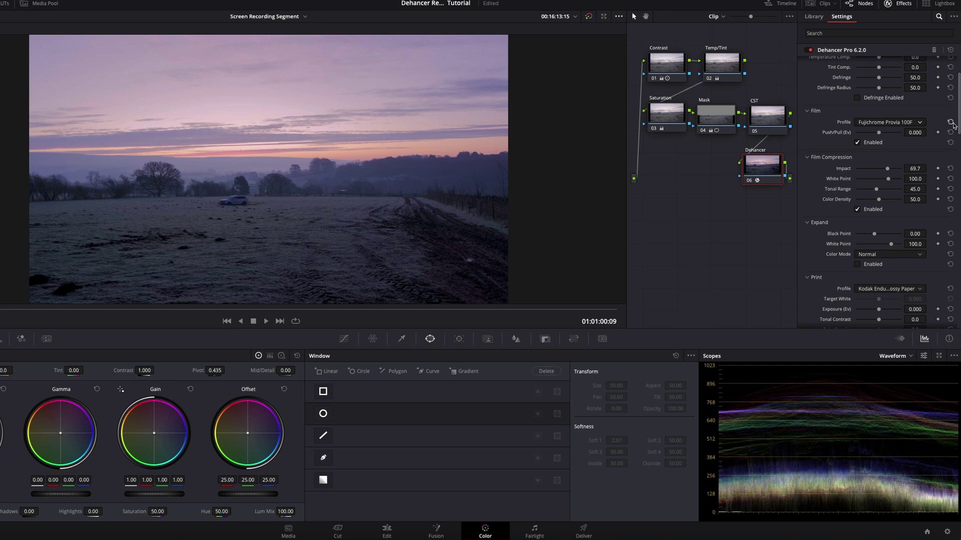
left_click_drag(958, 122, 957, 174)
Step: Enable film grain at amount 8.3 and turn on the print stage
scroll(887, 252, "down", 4)
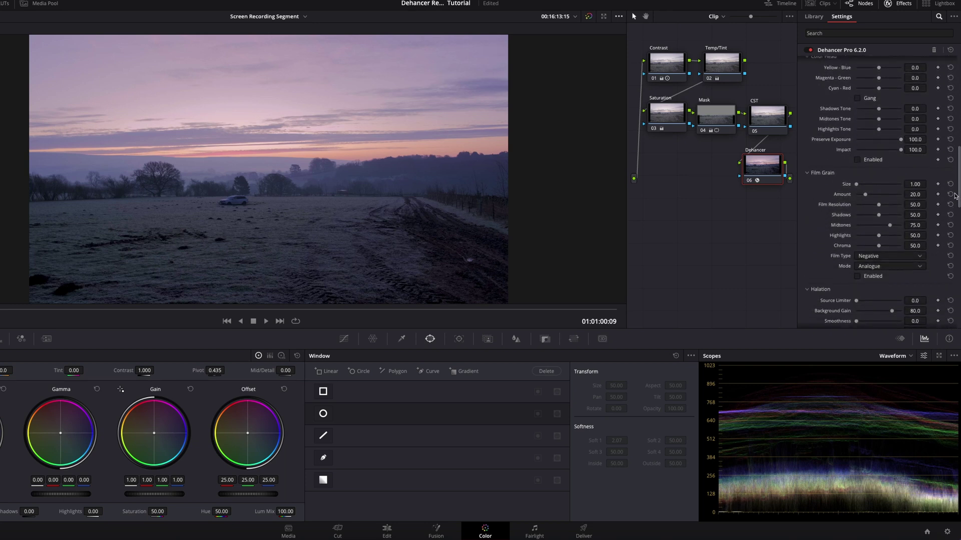
left_click(858, 271)
left_click_drag(865, 190, 877, 220)
scroll(908, 160, "up", 5)
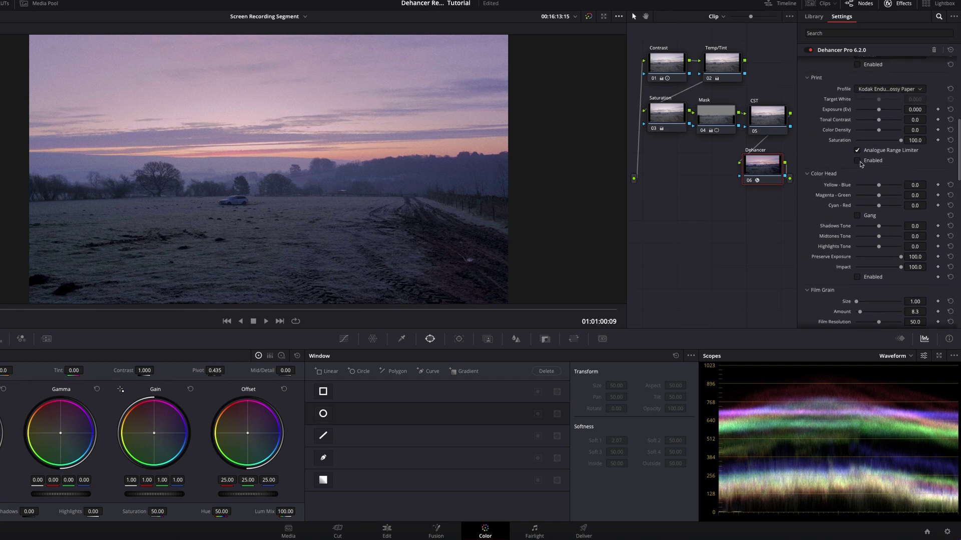
left_click(858, 161)
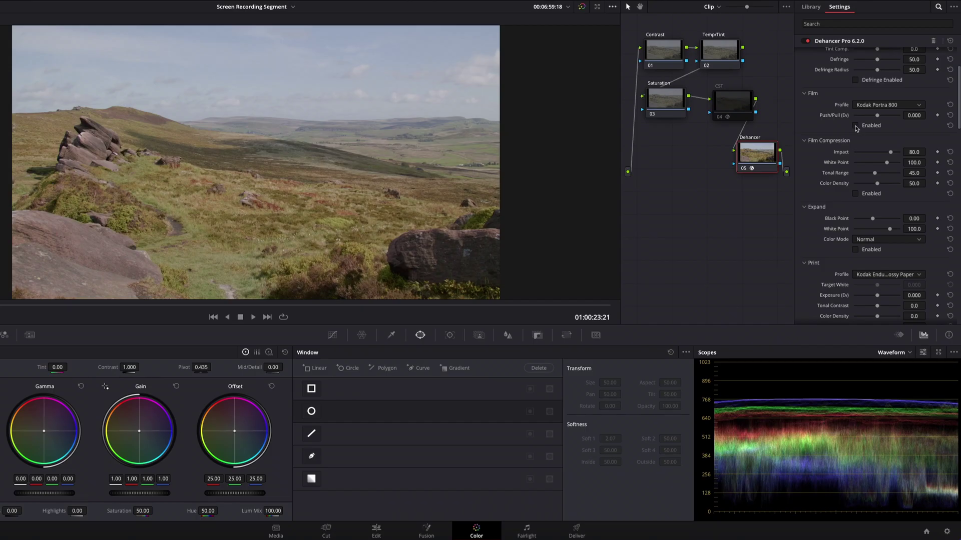
Step: Choose Kodak Supra 100 as the film profile, then enable Print and Film Grain
left_click(882, 106)
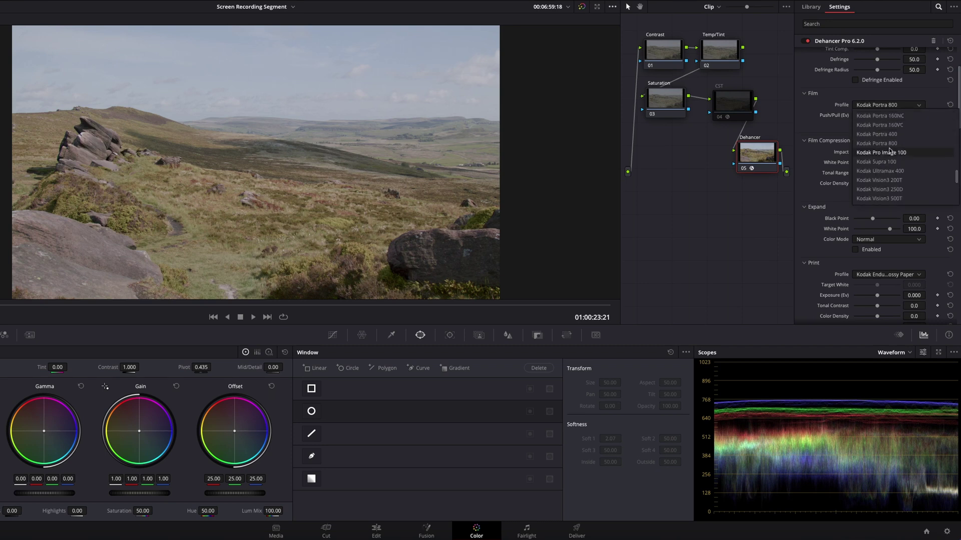
left_click(890, 163)
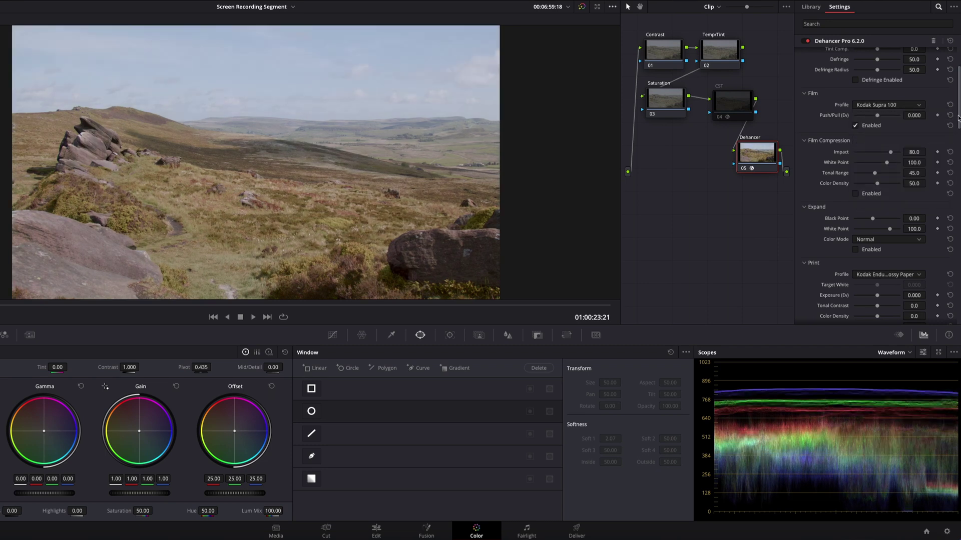
scroll(958, 118, "down", 5)
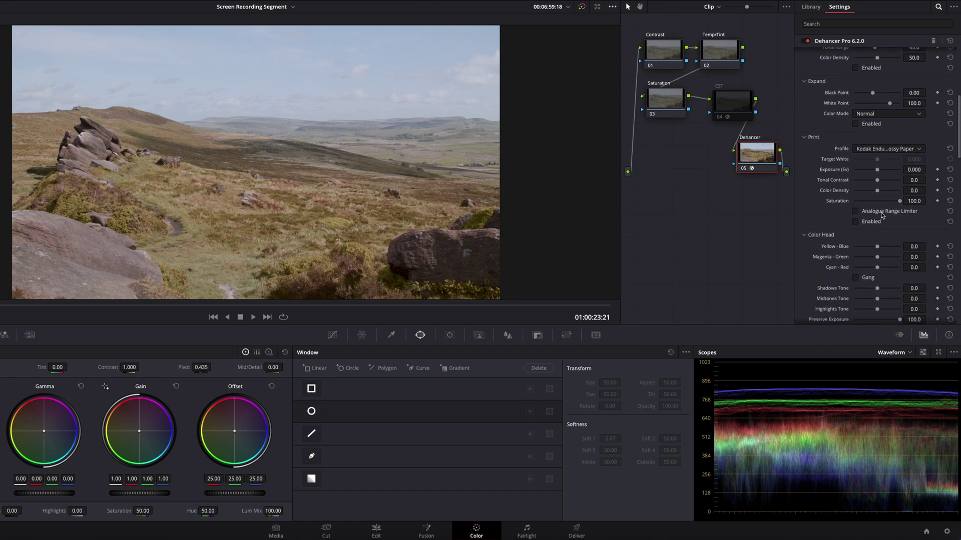
left_click(856, 222)
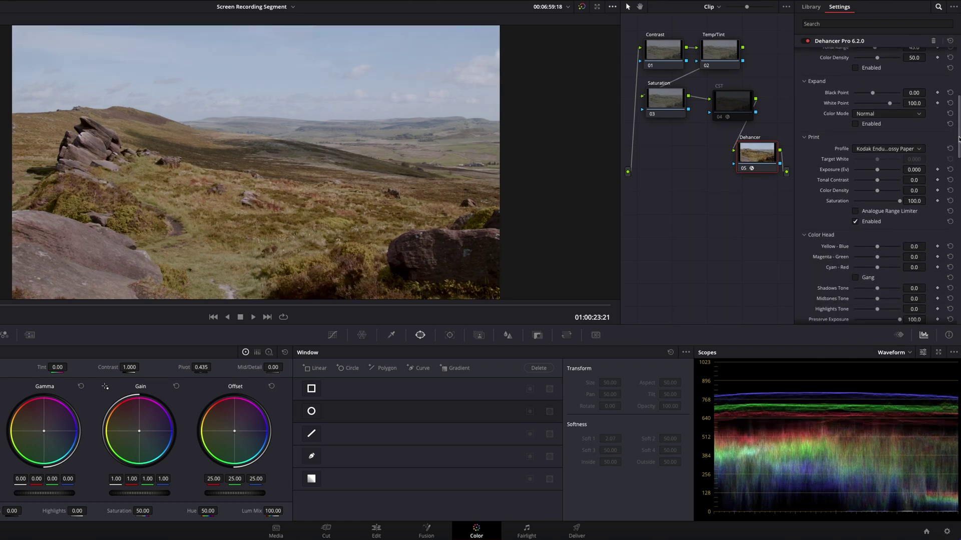
left_click_drag(958, 139, 952, 195)
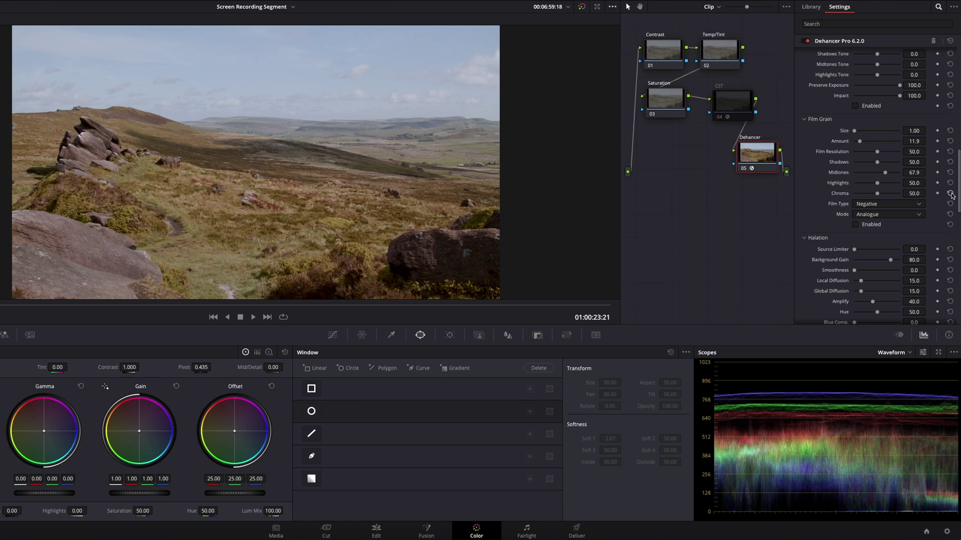
left_click(856, 224)
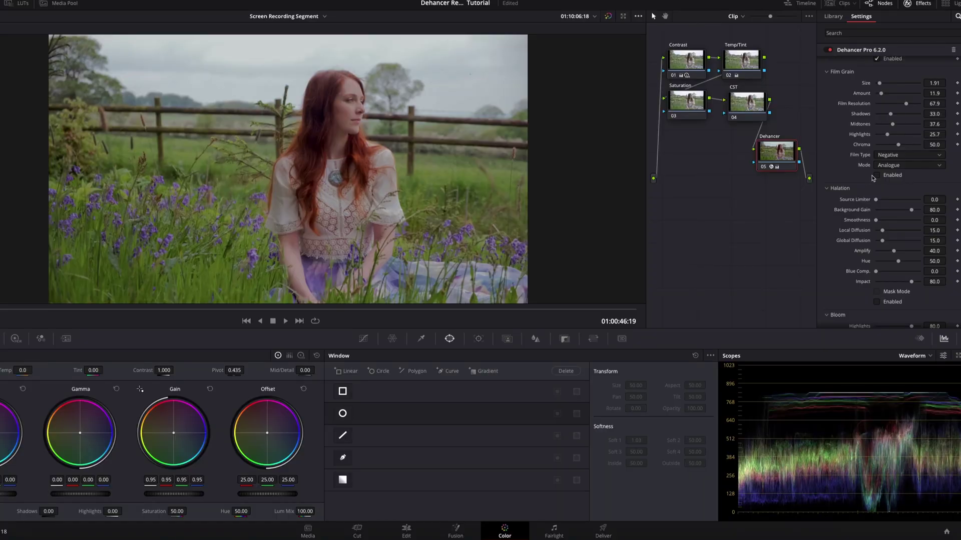
Step: Enable film grain, adjust its balance, and try Positive before settling on Negative film type
left_click(876, 176)
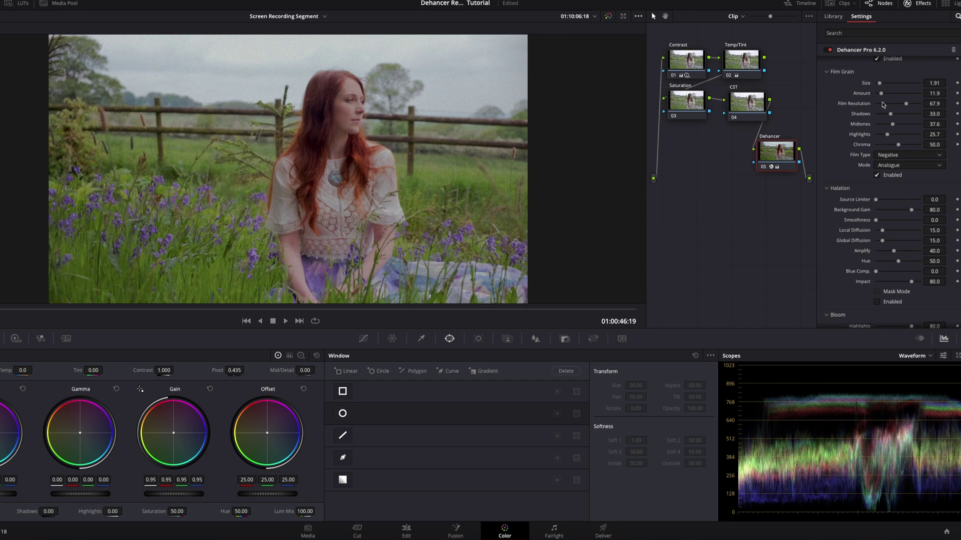
left_click_drag(883, 95, 887, 117)
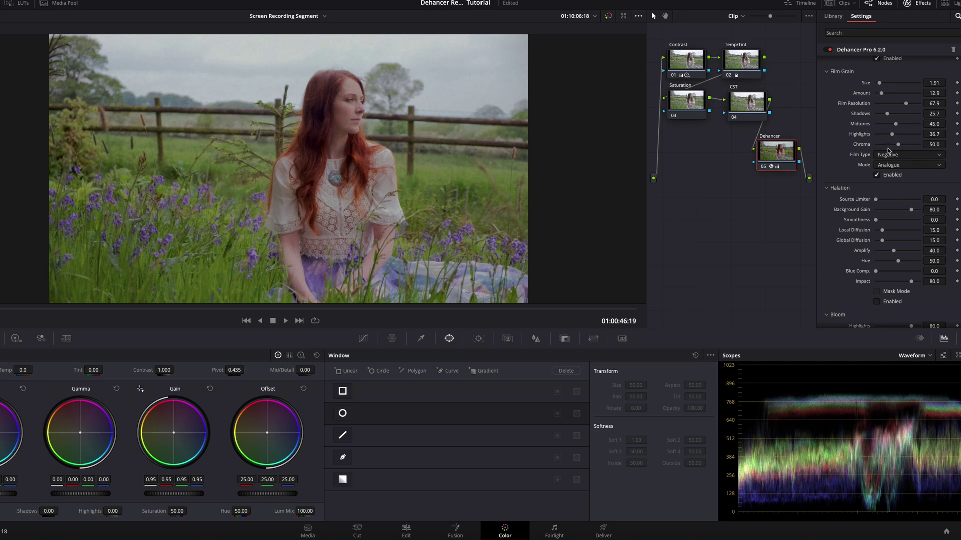
left_click(889, 155)
left_click(887, 175)
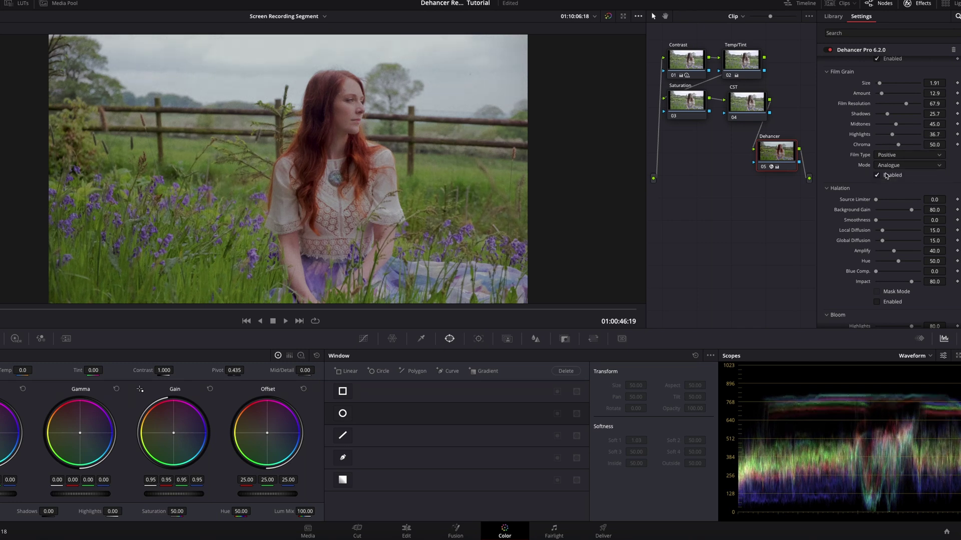
left_click(890, 156)
left_click(891, 166)
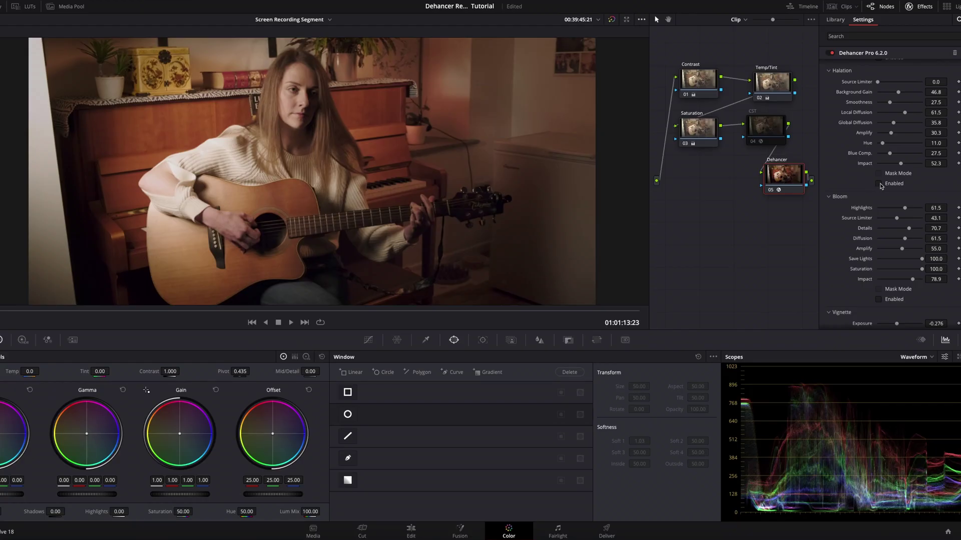
Step: Enable halation at impact 43.1 and turn on bloom, toggling it to compare
left_click(878, 184)
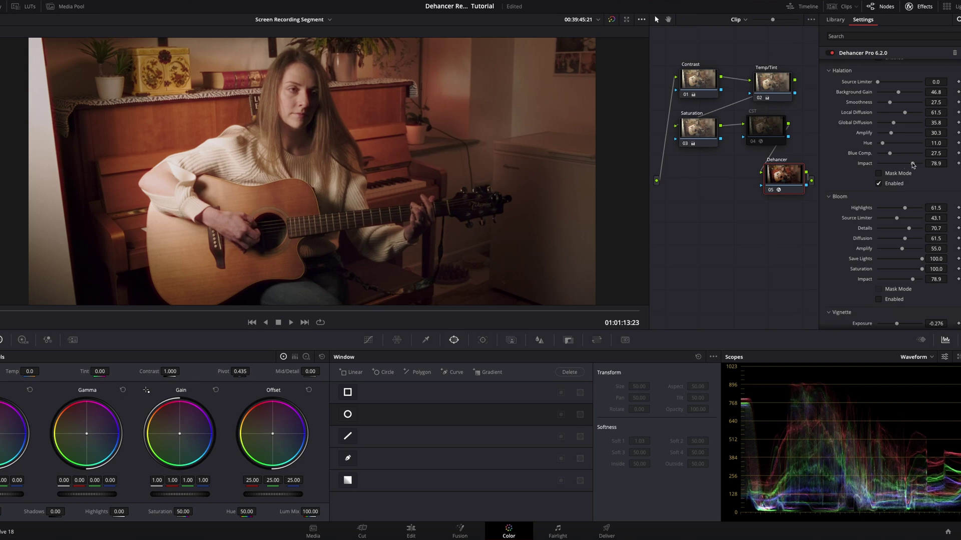
left_click_drag(913, 165, 897, 167)
left_click(879, 300)
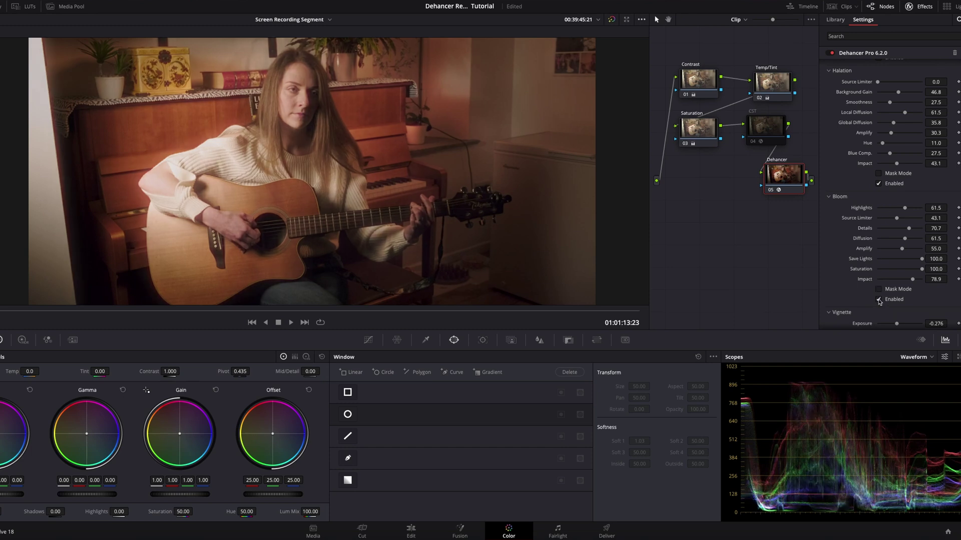
left_click(879, 300)
left_click(878, 300)
Step: Lower bloom impact to 48.6, amplify to 41.3 and source limiter to 24.8
left_click_drag(913, 281, 900, 283)
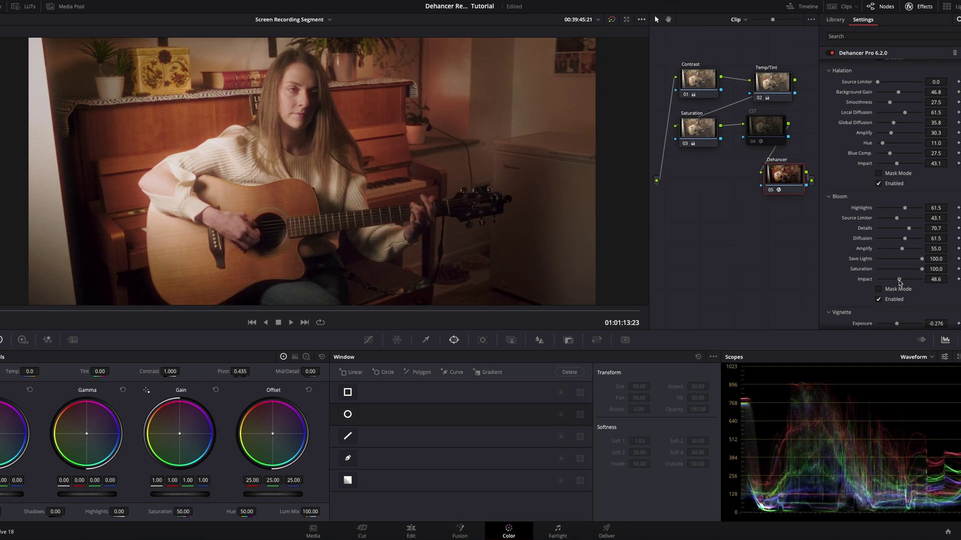
left_click_drag(903, 250, 892, 252)
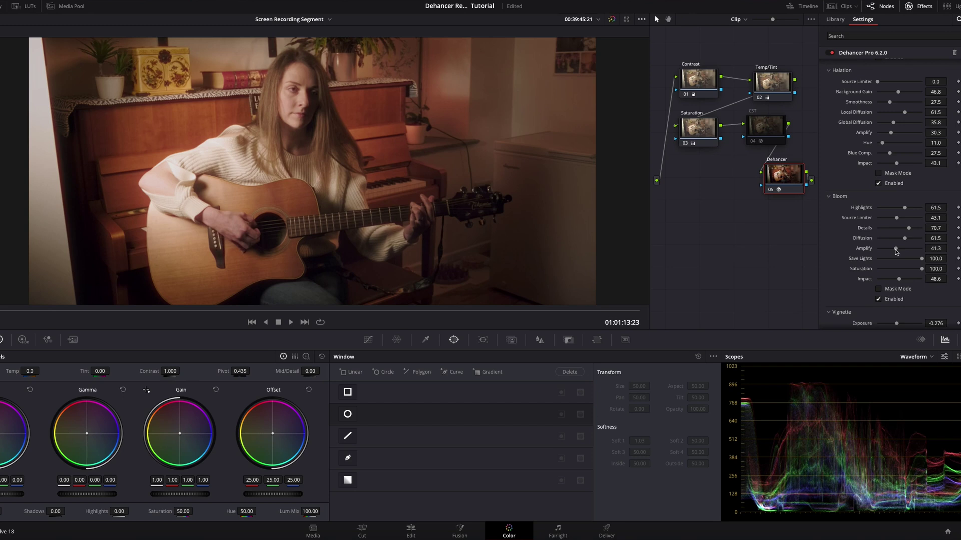
left_click_drag(898, 220, 890, 223)
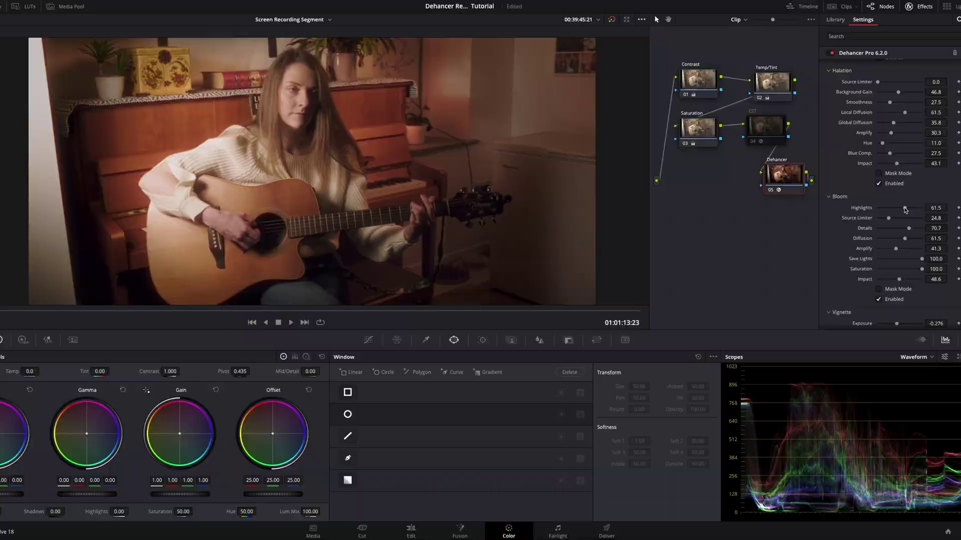